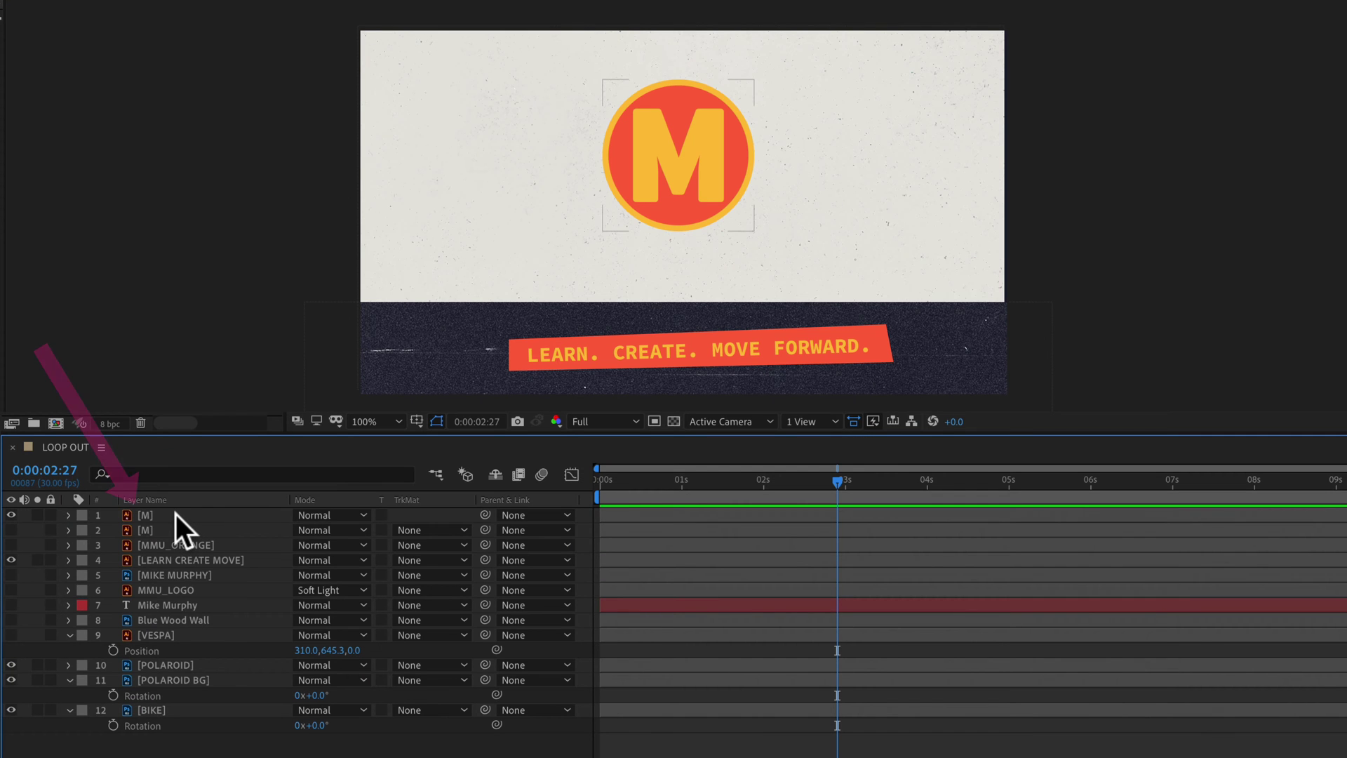
- Select the M layer and set a Rotation keyframe at 0 on the first frame
click(175, 516)
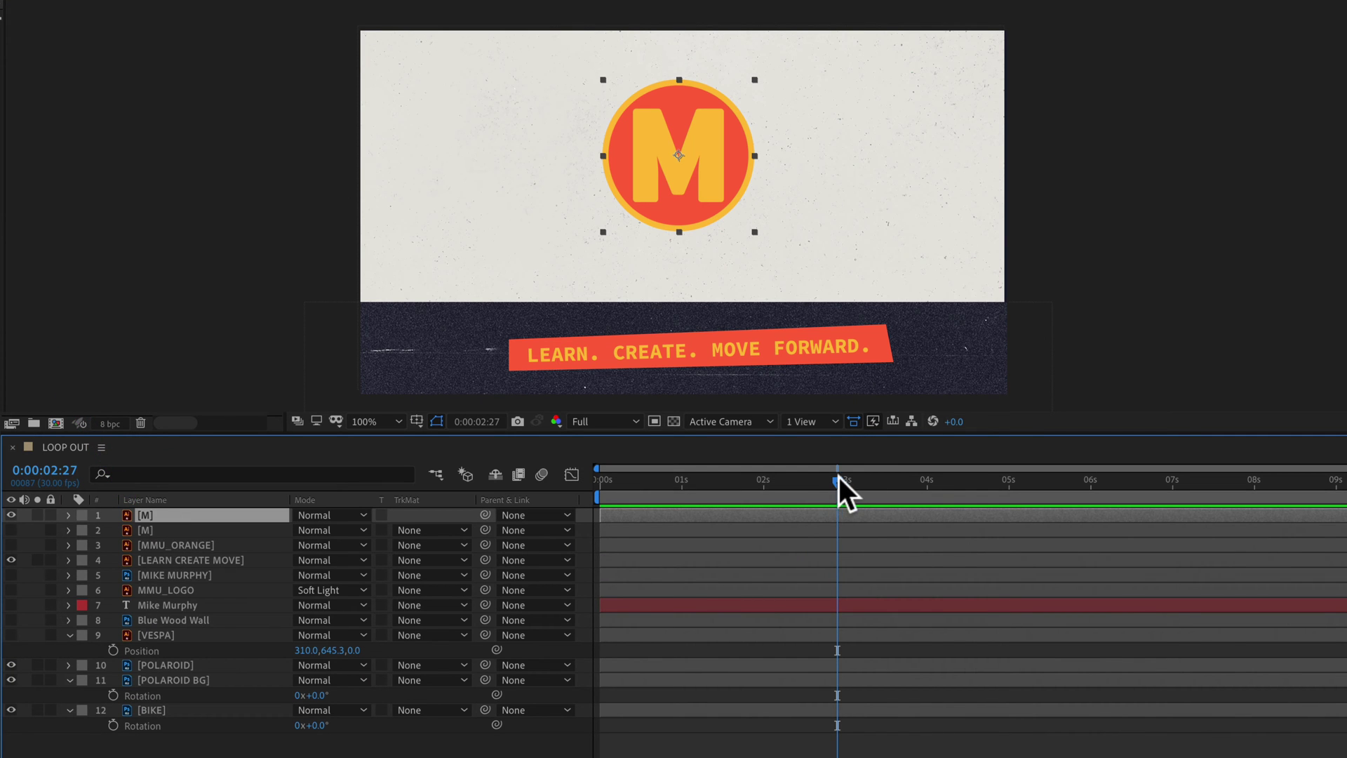
drag(839, 478, 592, 486)
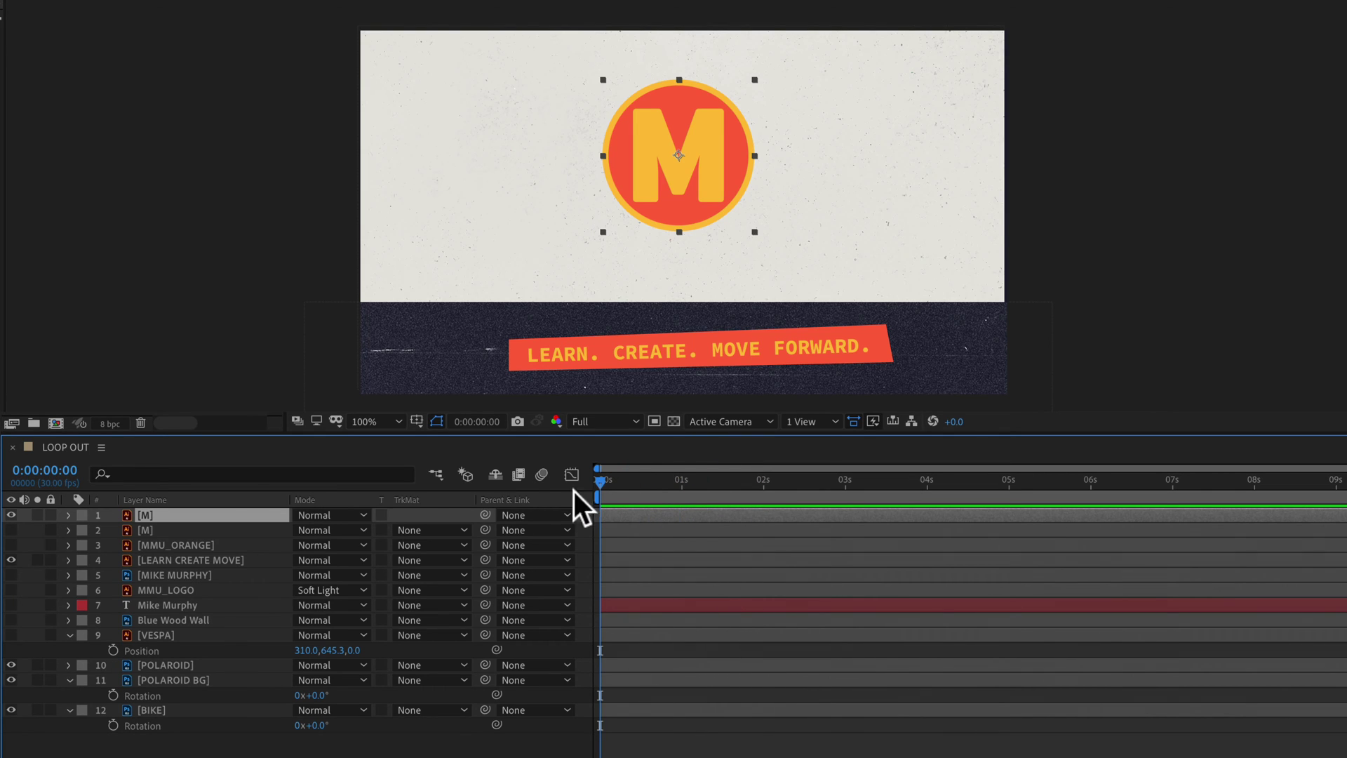
key(r)
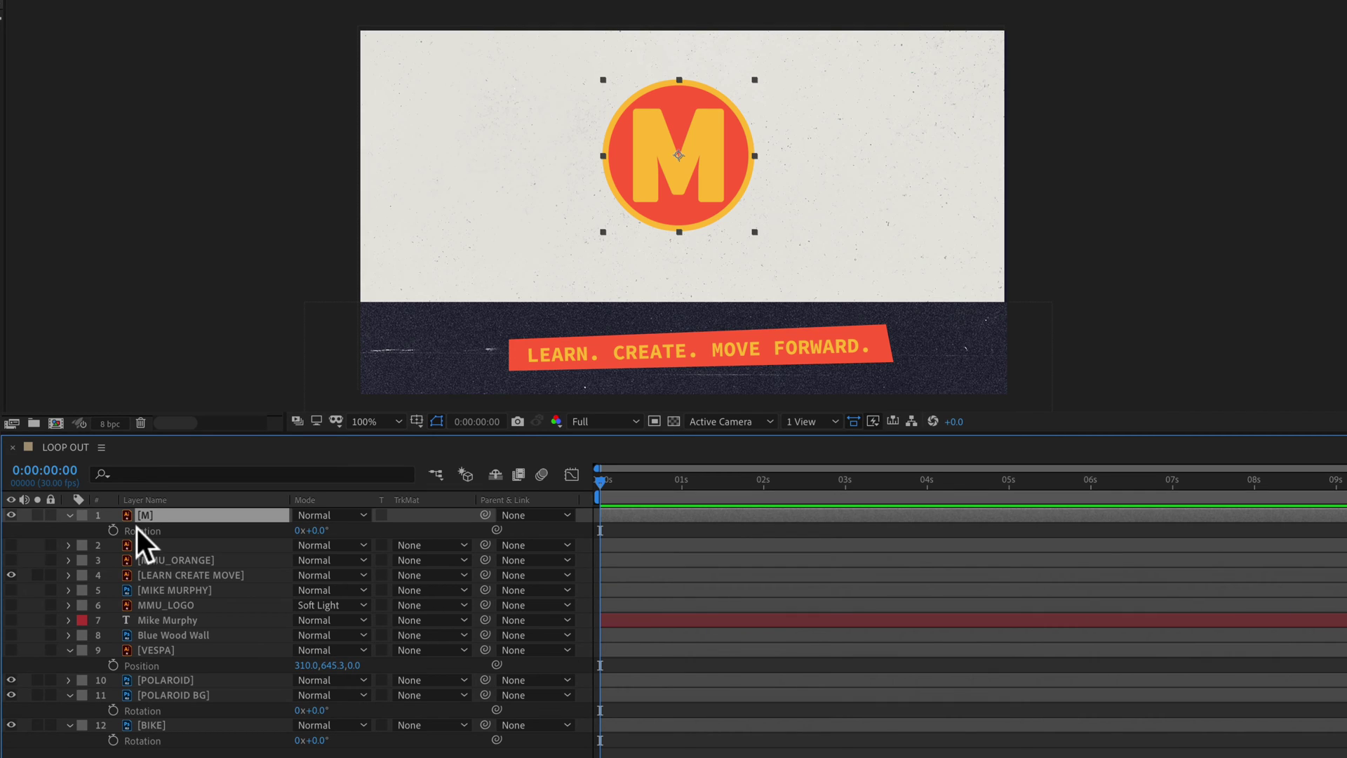
click(113, 531)
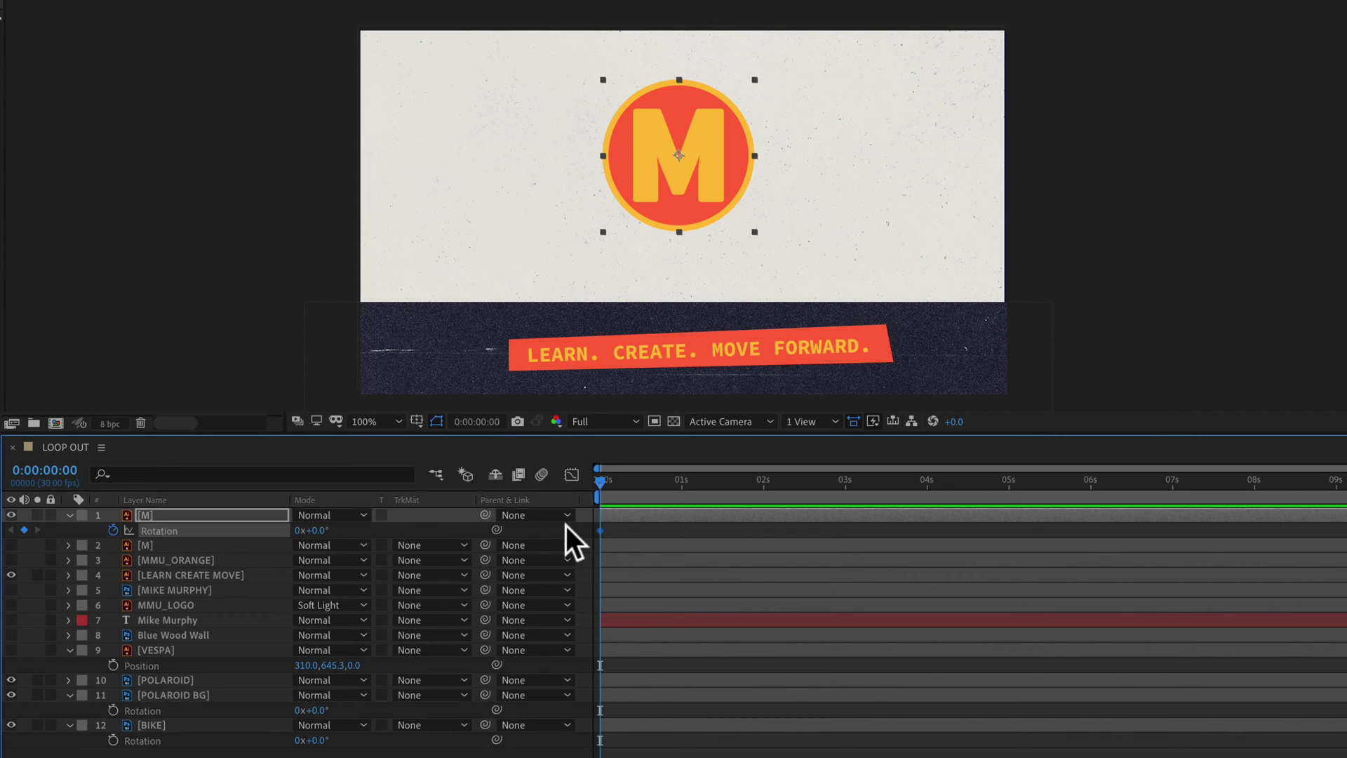
- At 2s, add a Rotation keyframe and enter 1 full revolution
drag(604, 483, 768, 487)
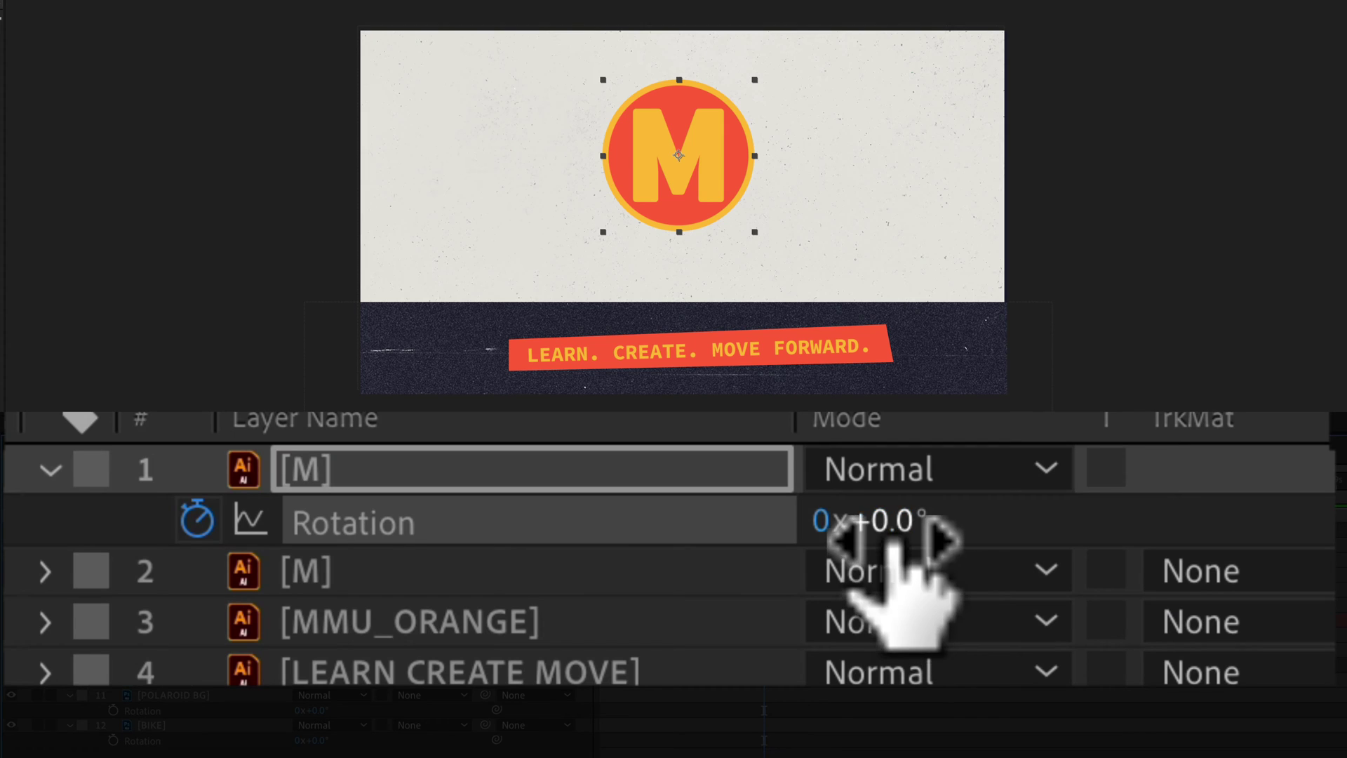
drag(893, 539, 922, 526)
click(911, 521)
key(BackSpace)
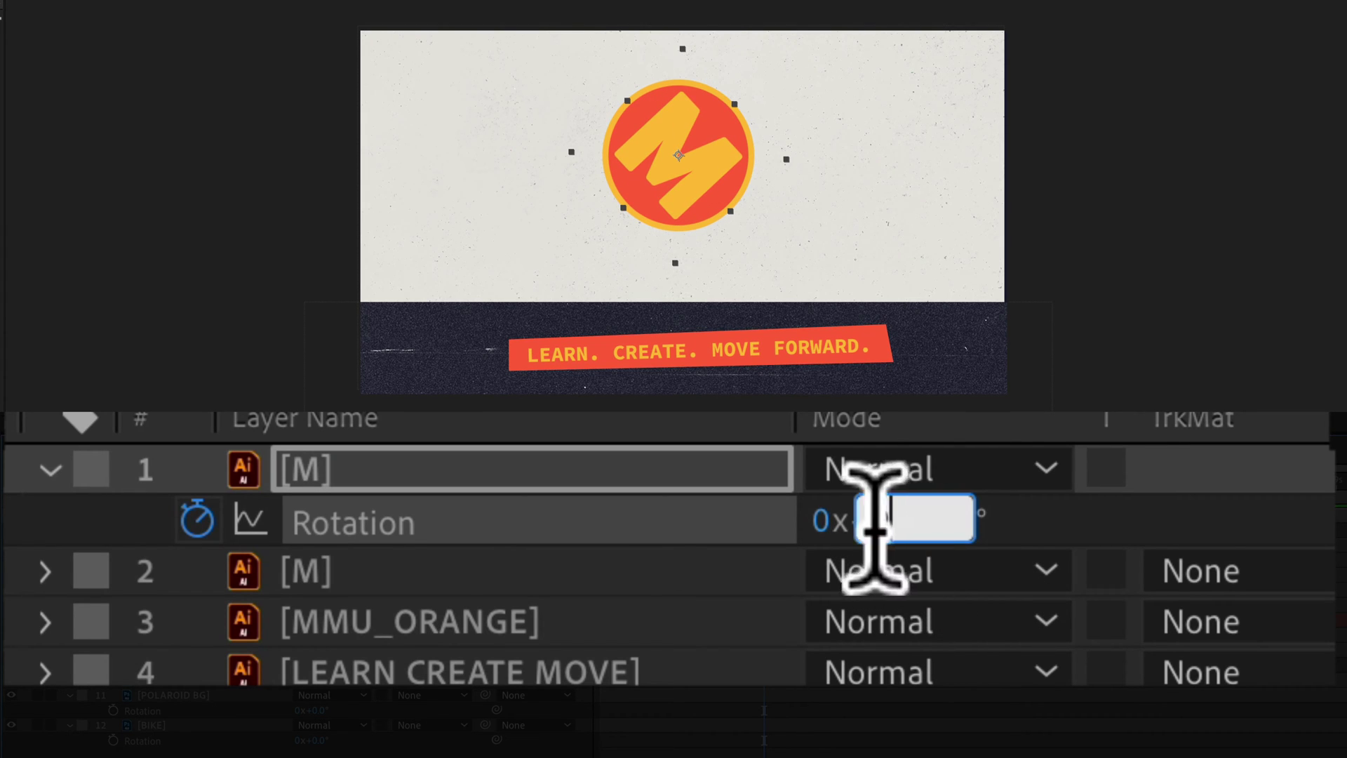
text(9)
click(824, 522)
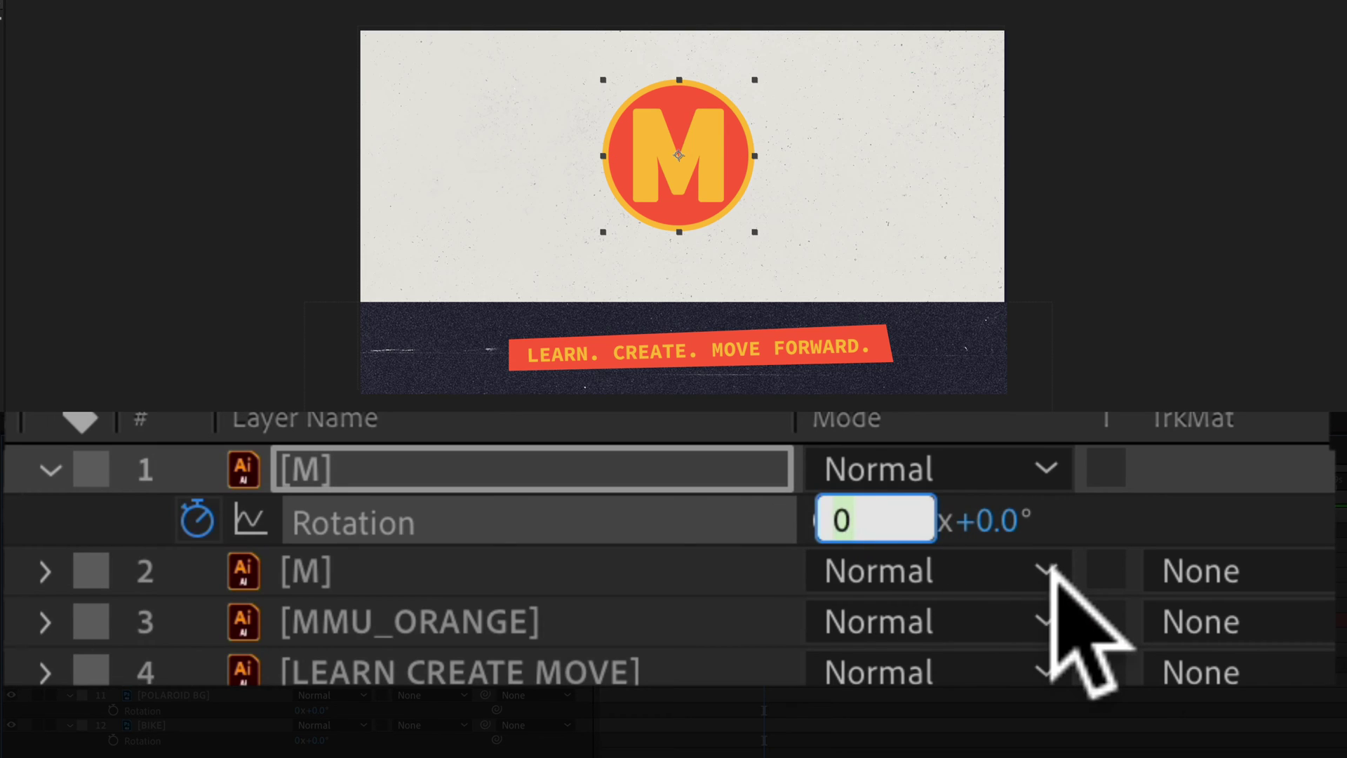
text(1)
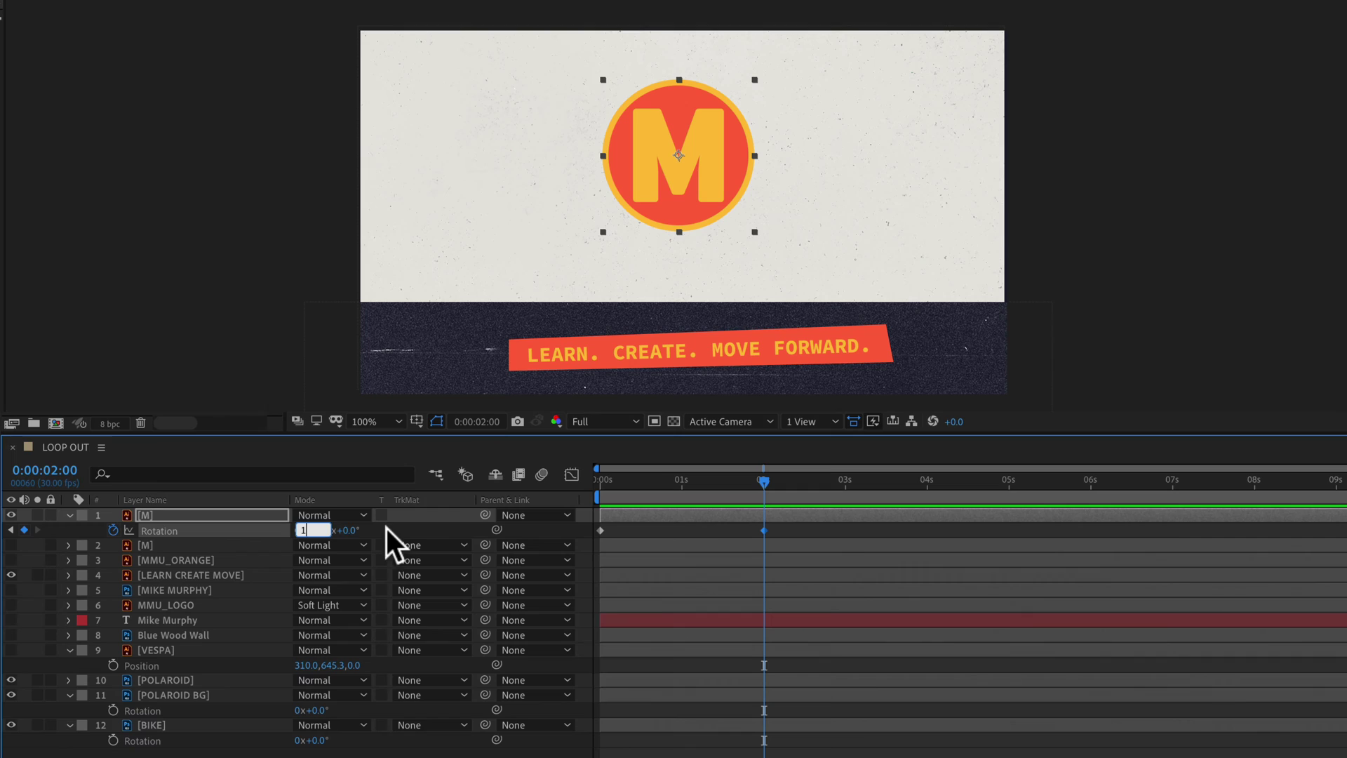
- Commit the 1x+0.0° rotation at 2s and preview the M logo spinning once from 0s
key(Return)
drag(762, 482, 592, 489)
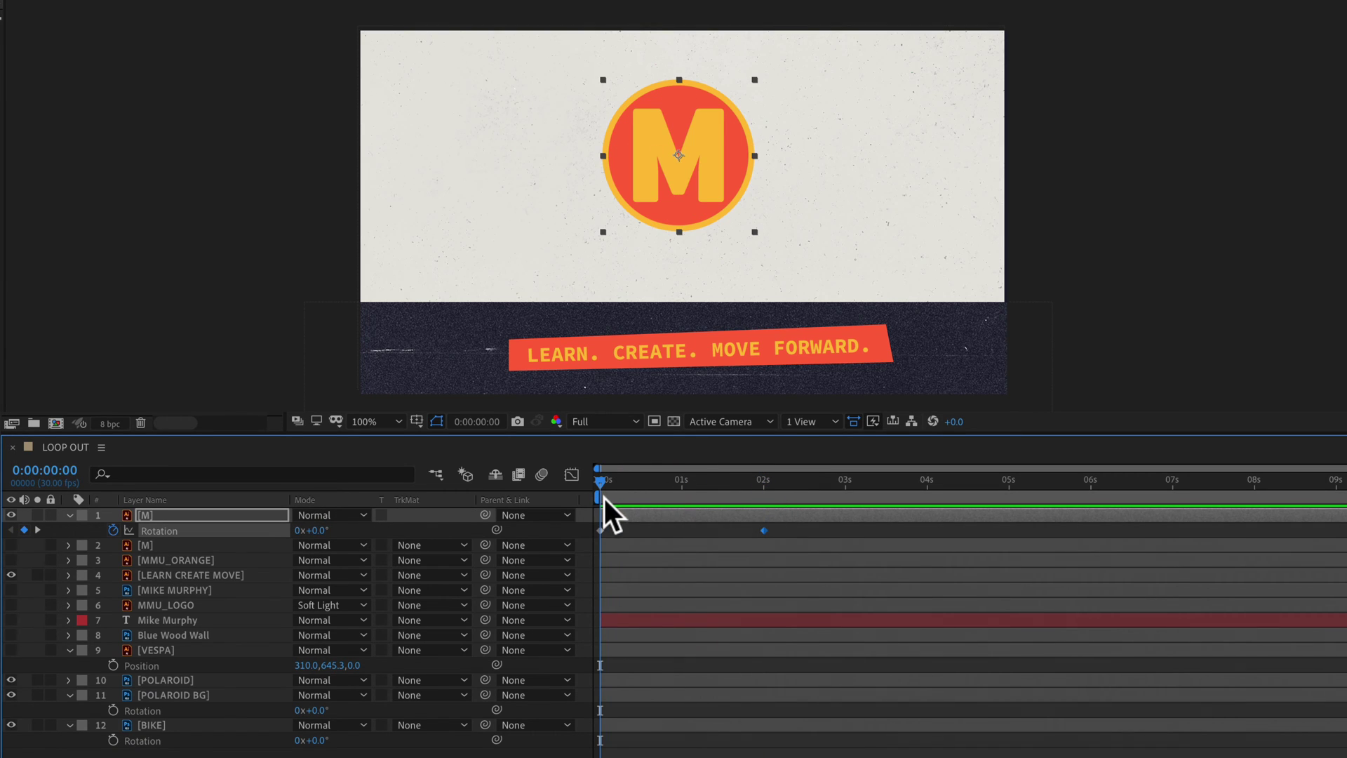
key(space)
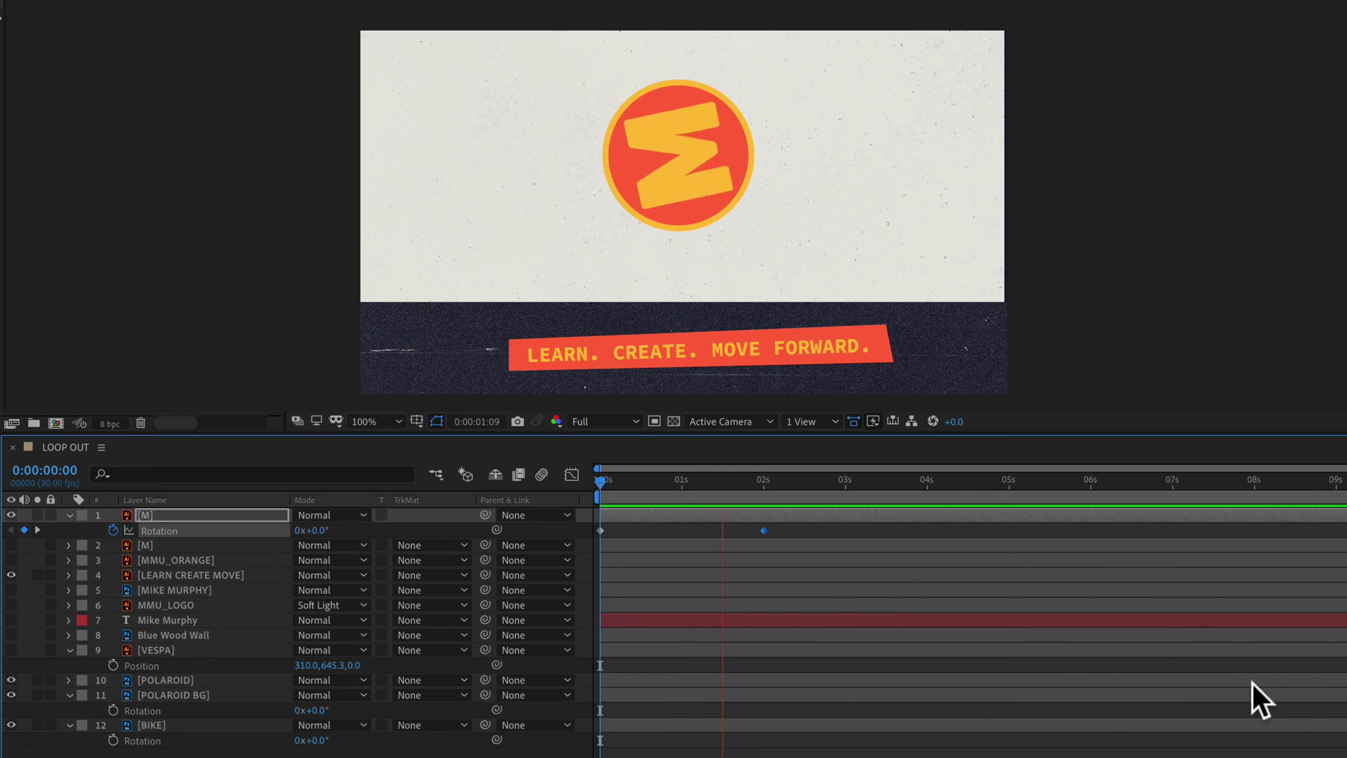
click(958, 504)
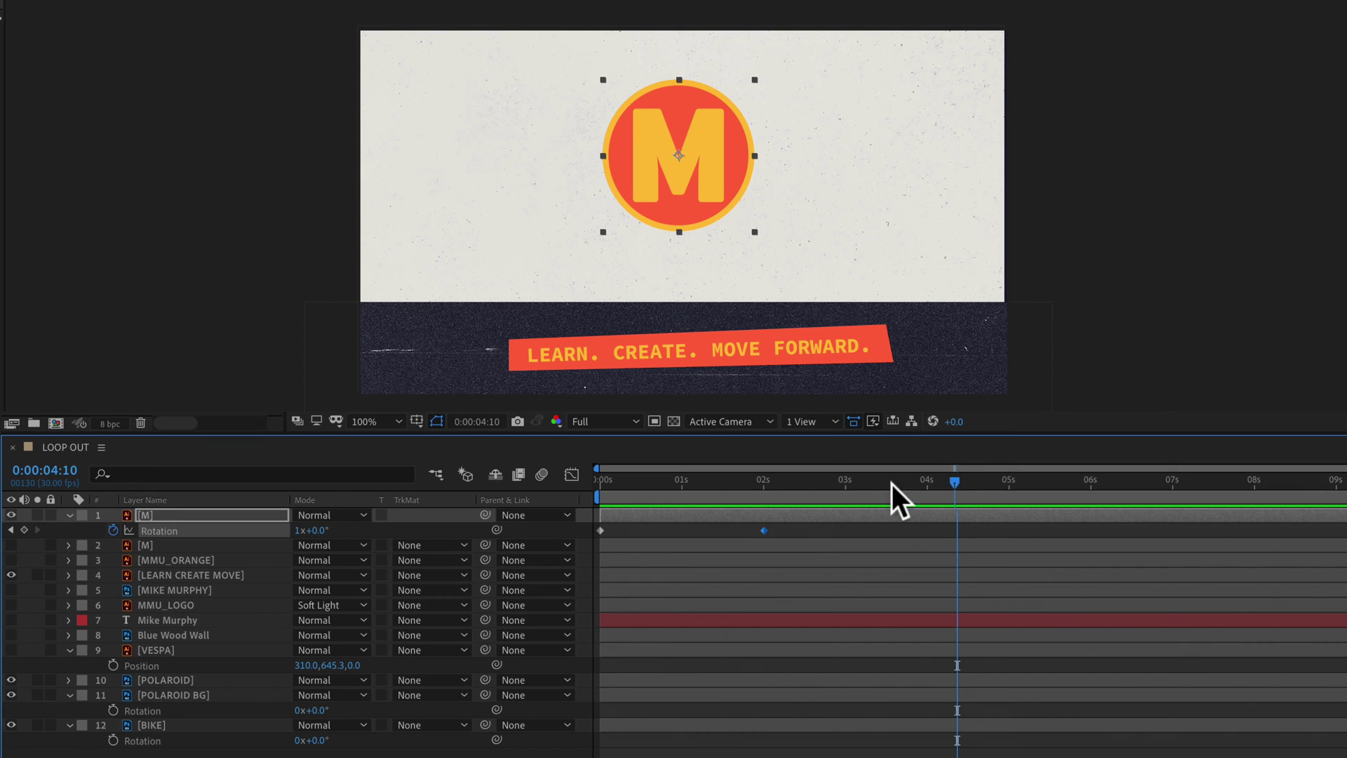
mouse_move(802, 486)
mouse_down()
mouse_move(672, 487)
mouse_move(804, 489)
mouse_up()
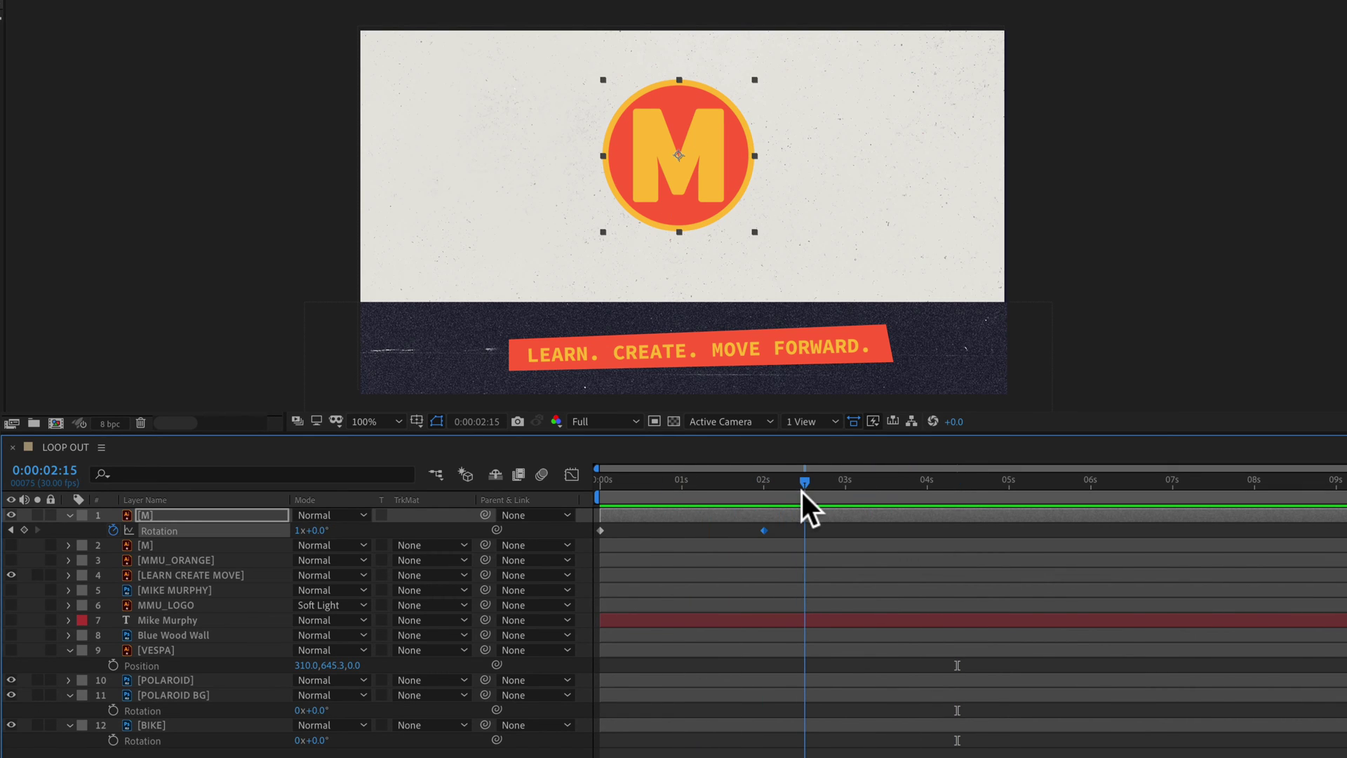
key(space)
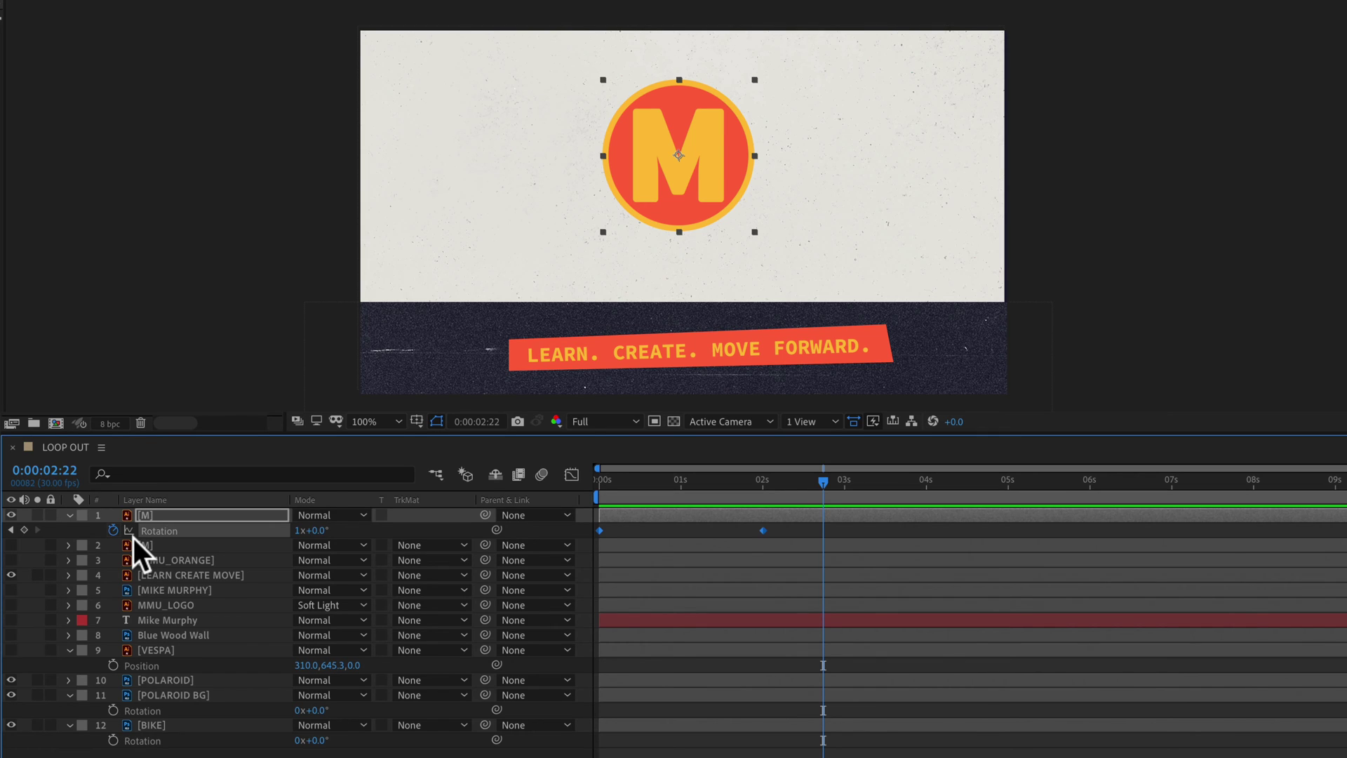
key(alt)
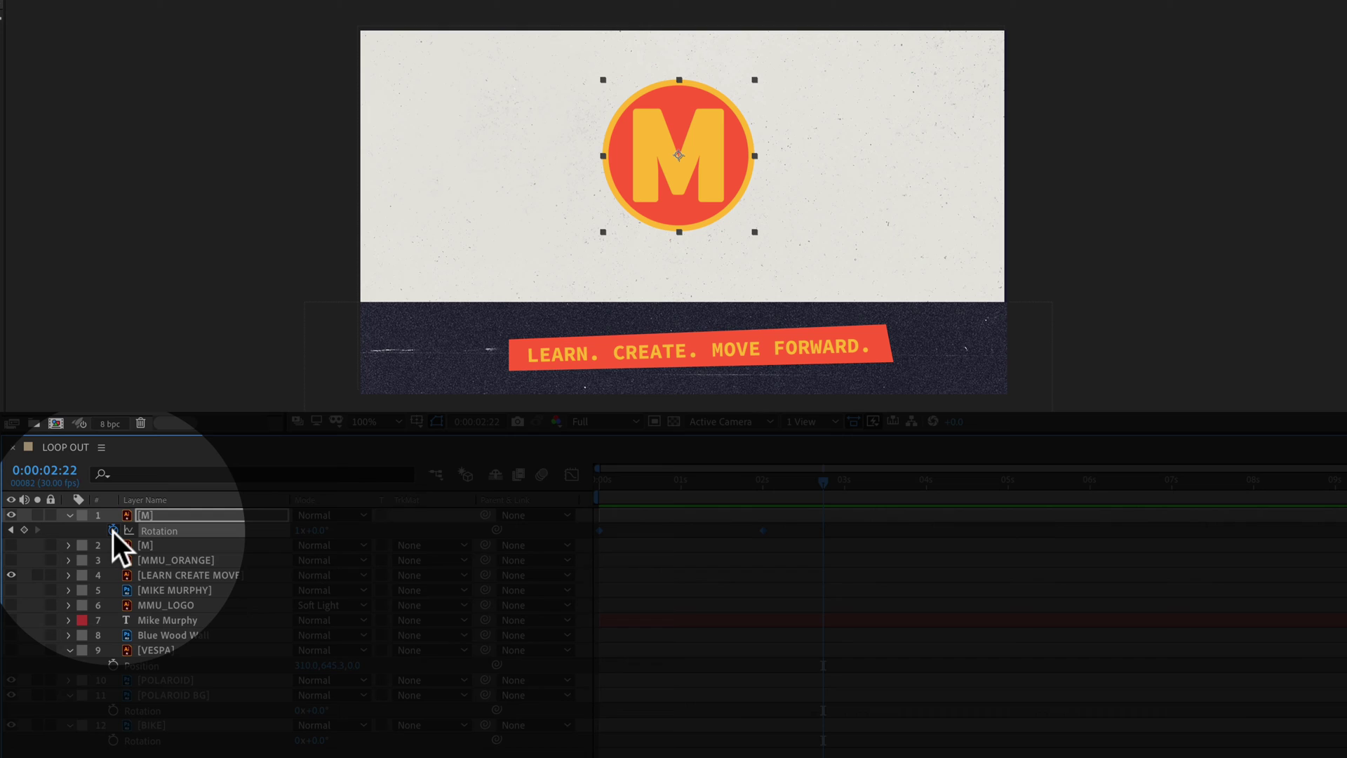
- Add a loopOut() expression with empty parentheses to the M layer's Rotation
alt+click(112, 531)
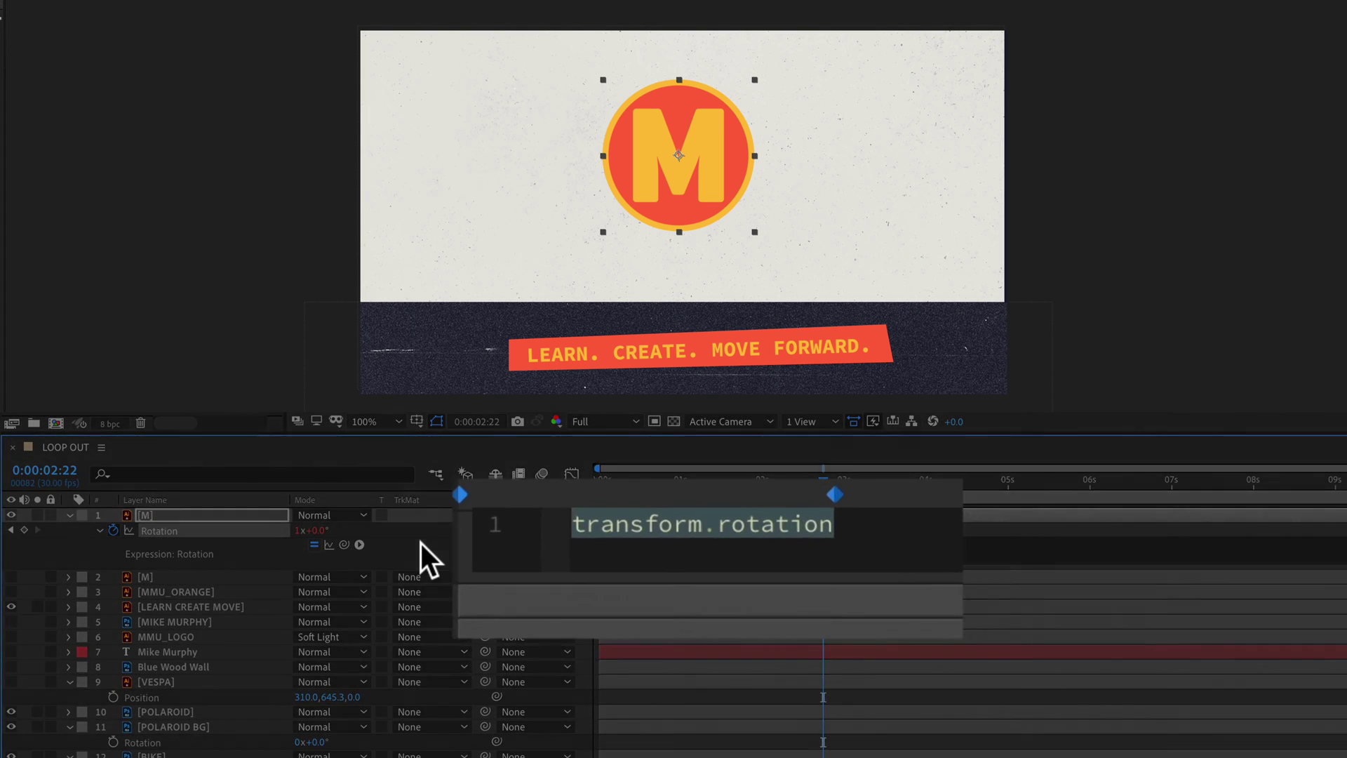
text(l)
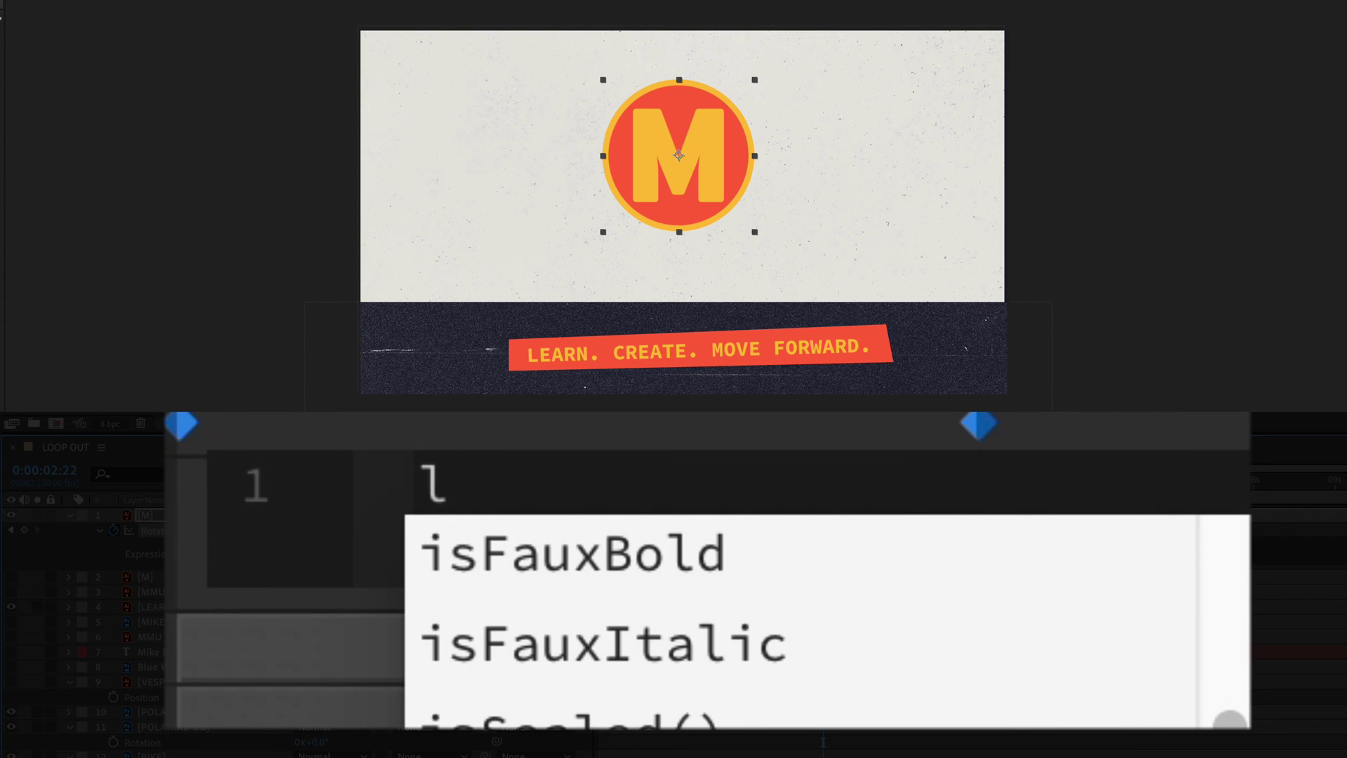
text(oop)
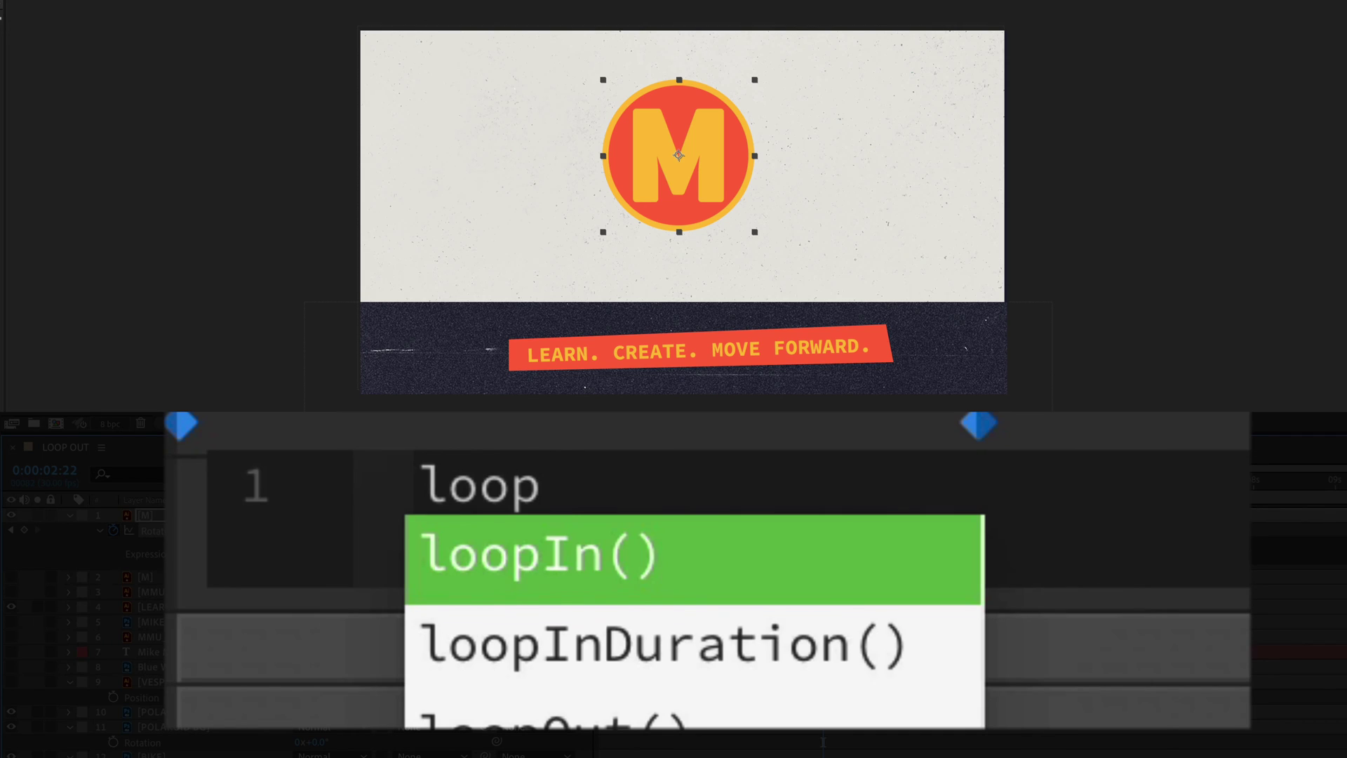
text(Out)
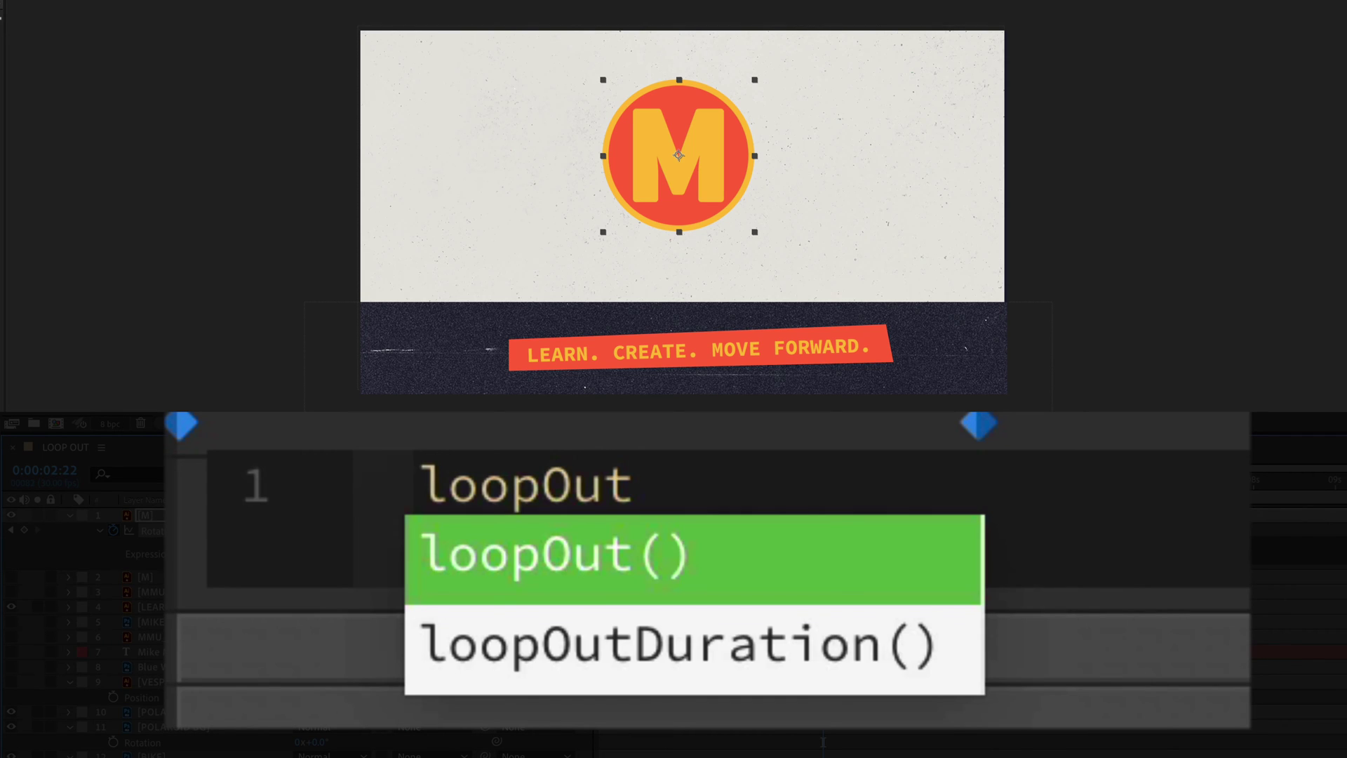
key(Return)
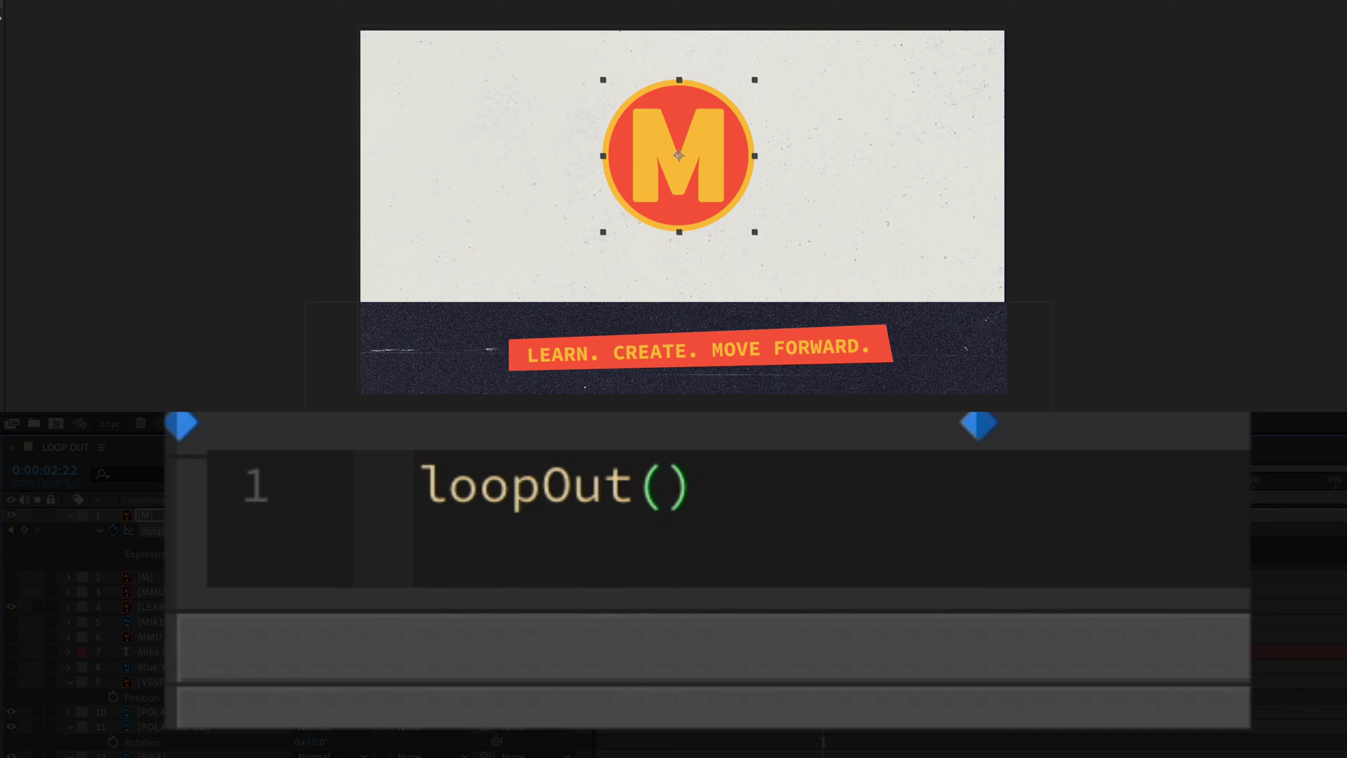
text("cycle)
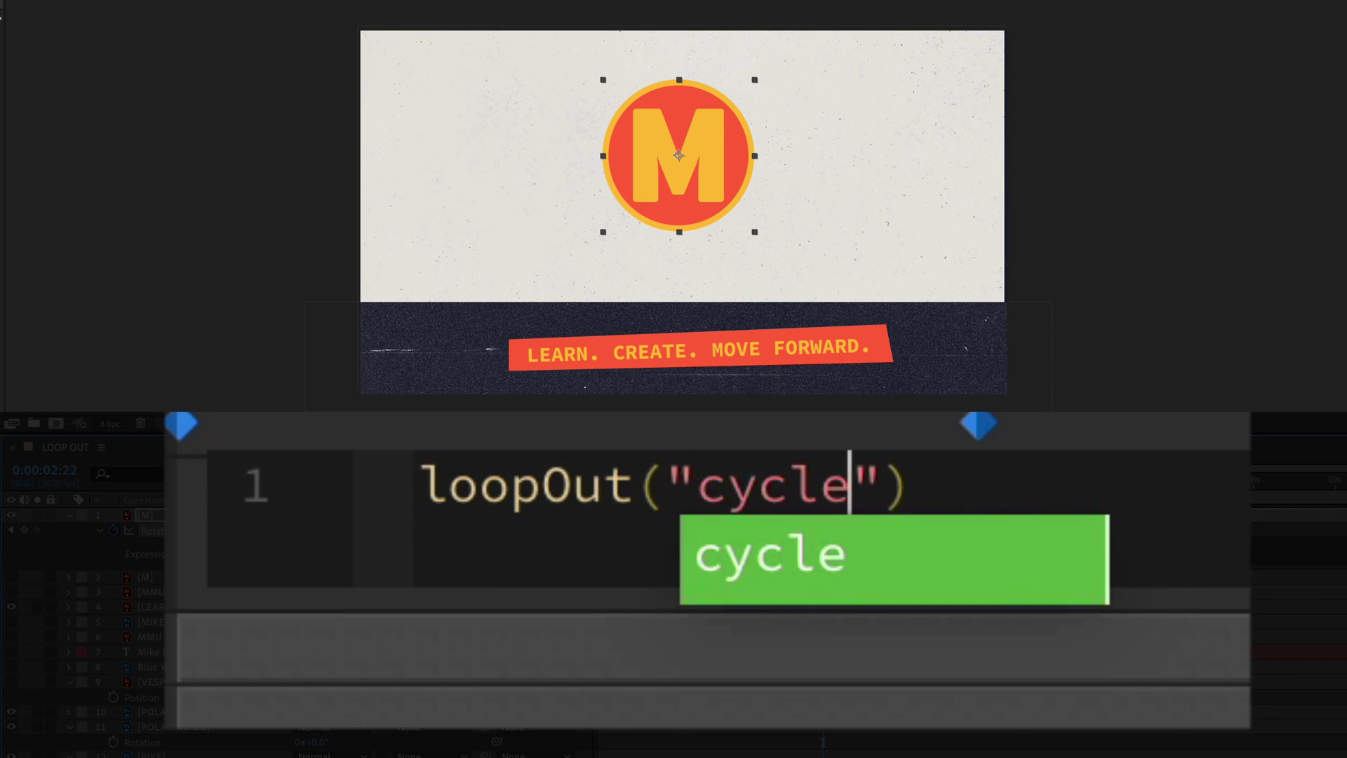
key(Right)
key(BackSpace)
key(BackSpace)
key(BackSpace)
key(BackSpace)
key(BackSpace)
key(BackSpace)
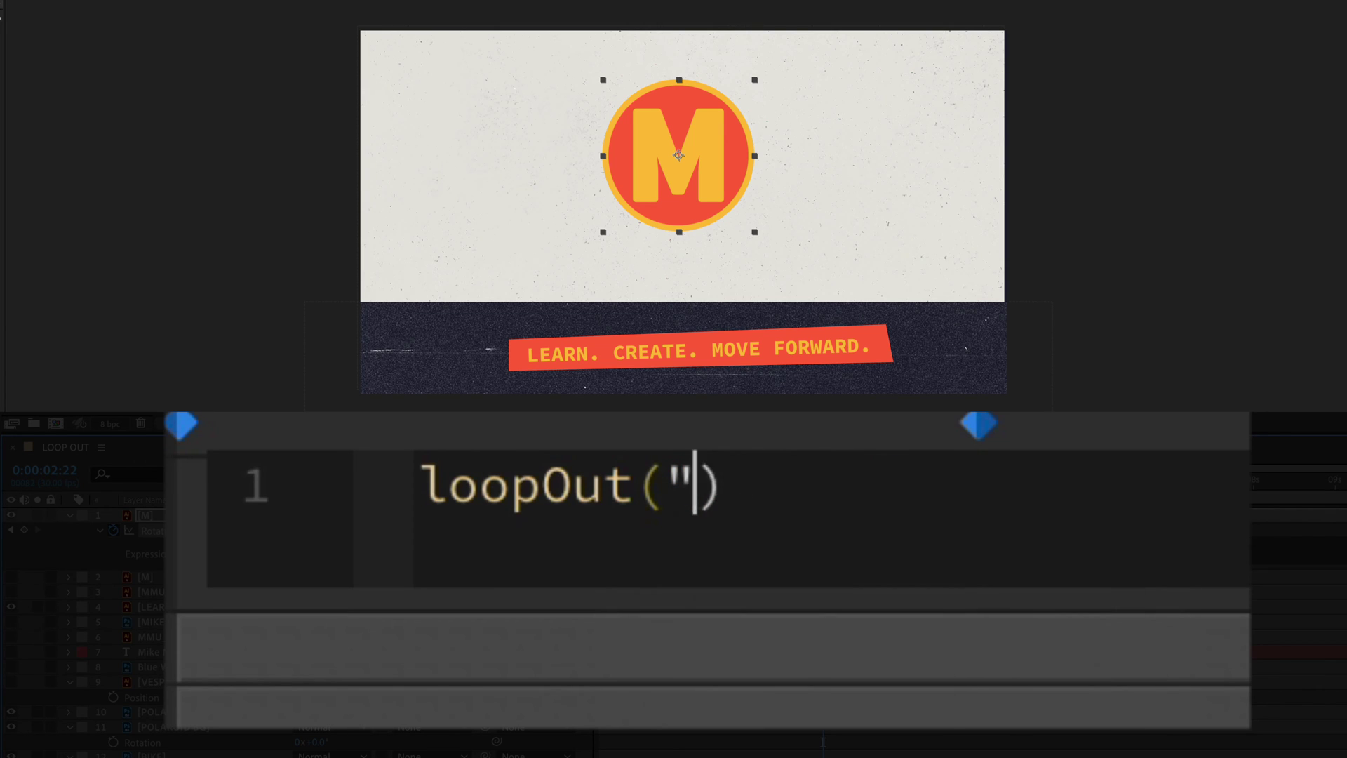
key(BackSpace)
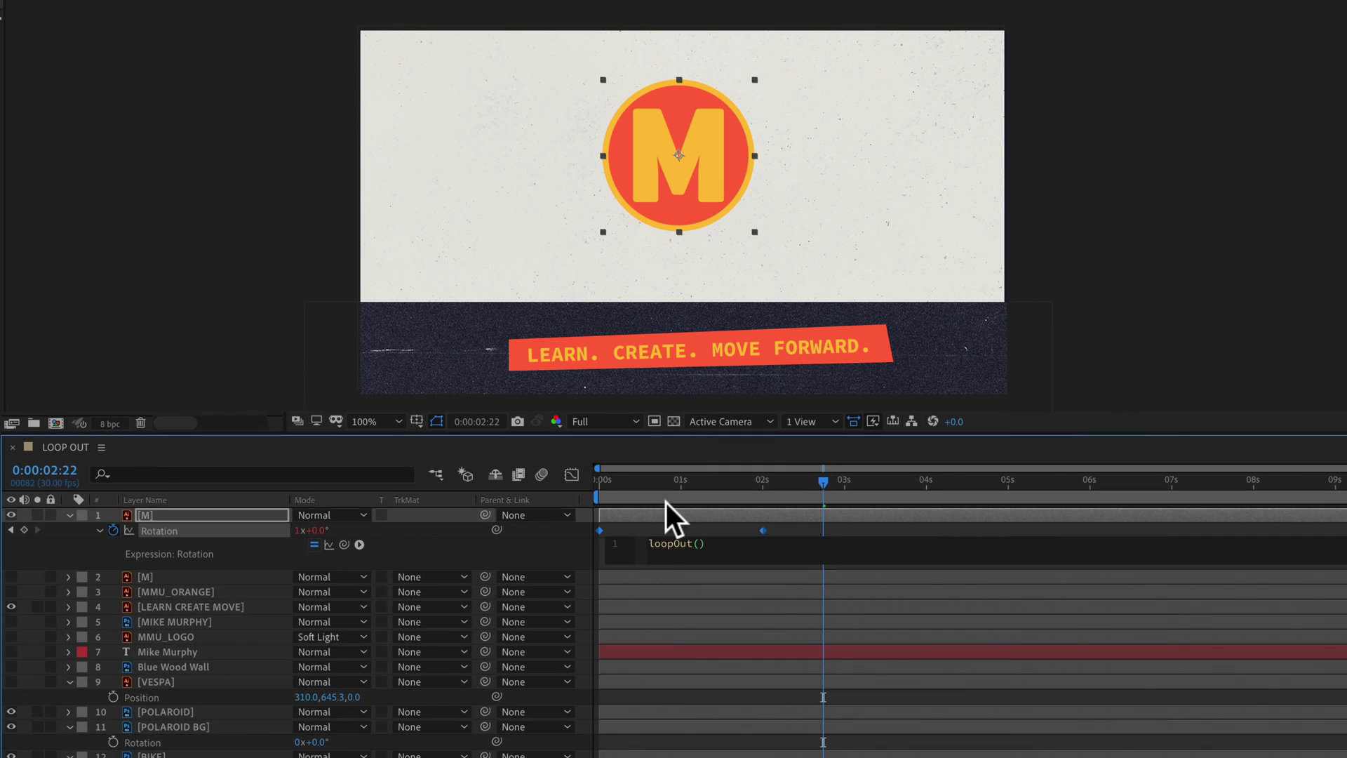
- Commit the loopOut() expression, preview the looping spin from 0s, and move the second keyframe later
click(673, 513)
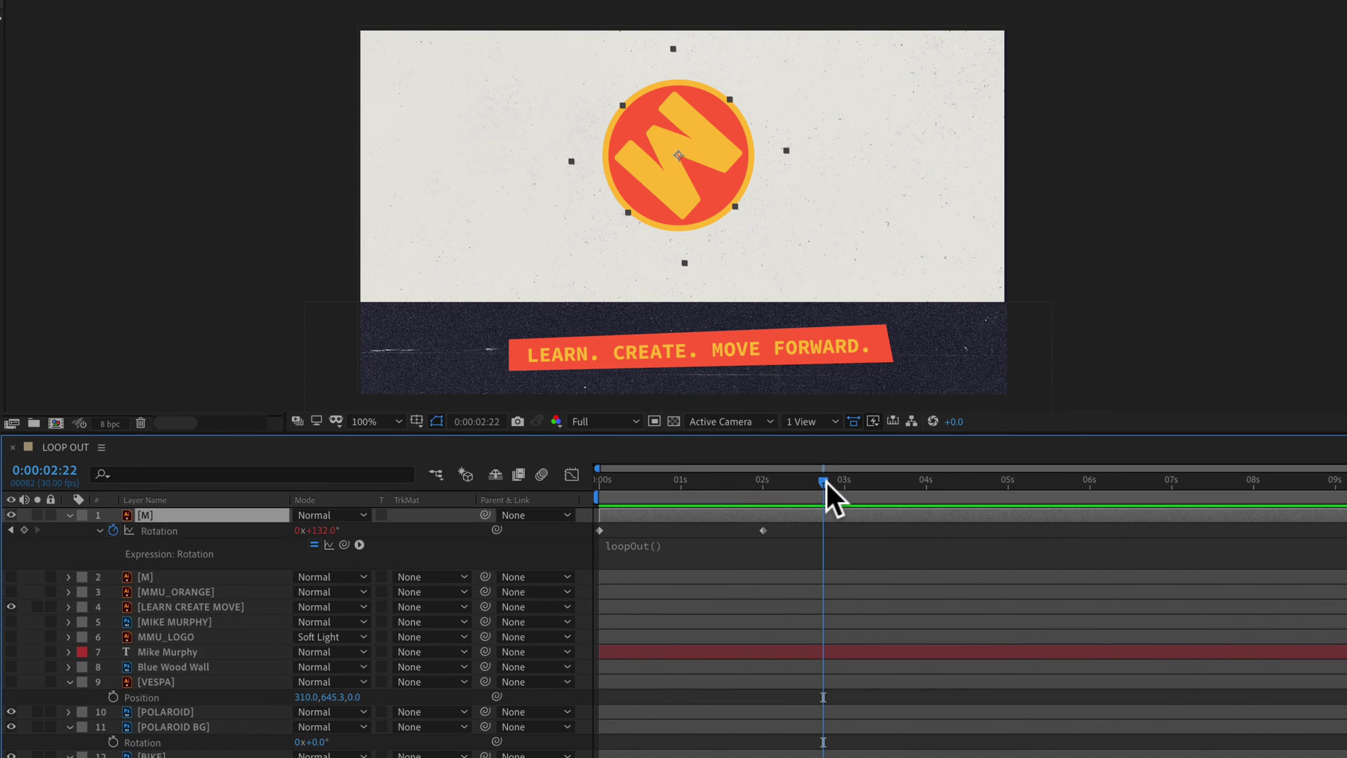
drag(827, 482, 598, 481)
key(space)
key(space)
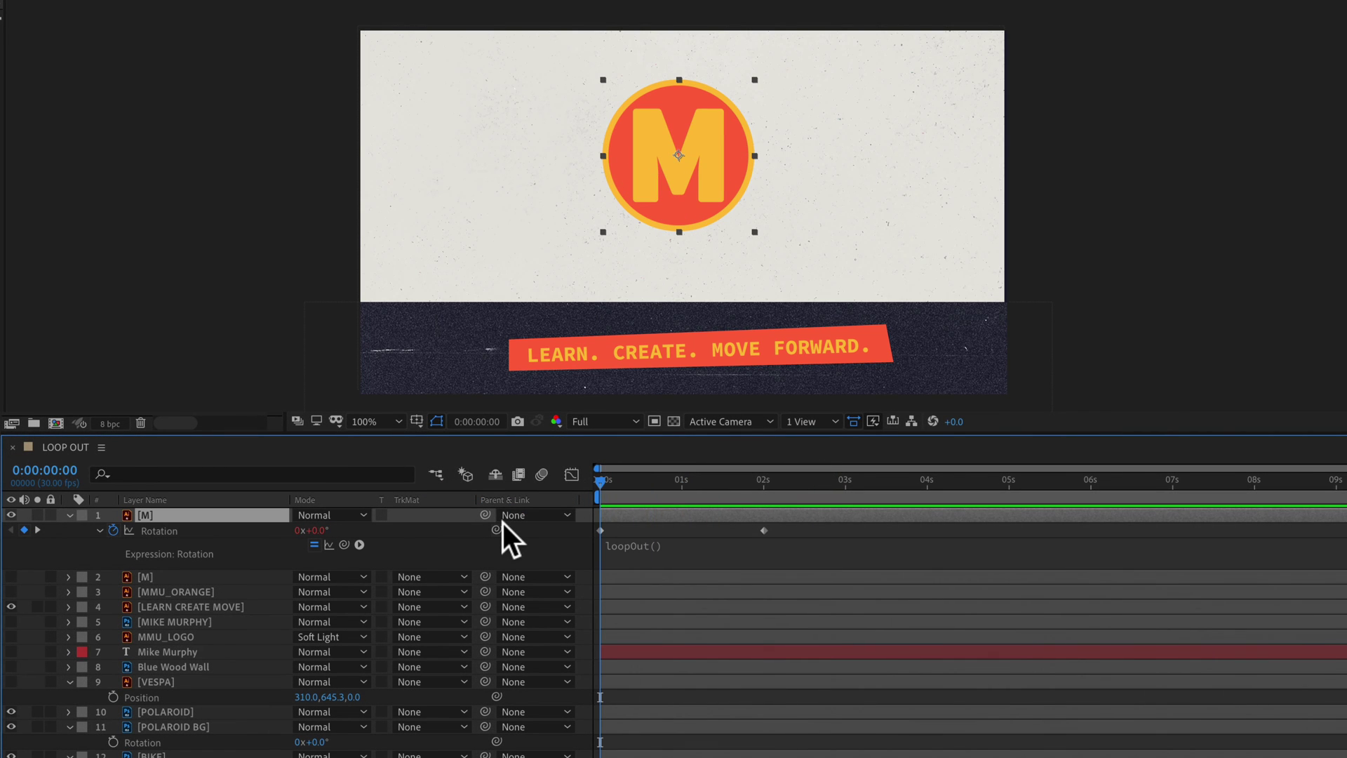
key(space)
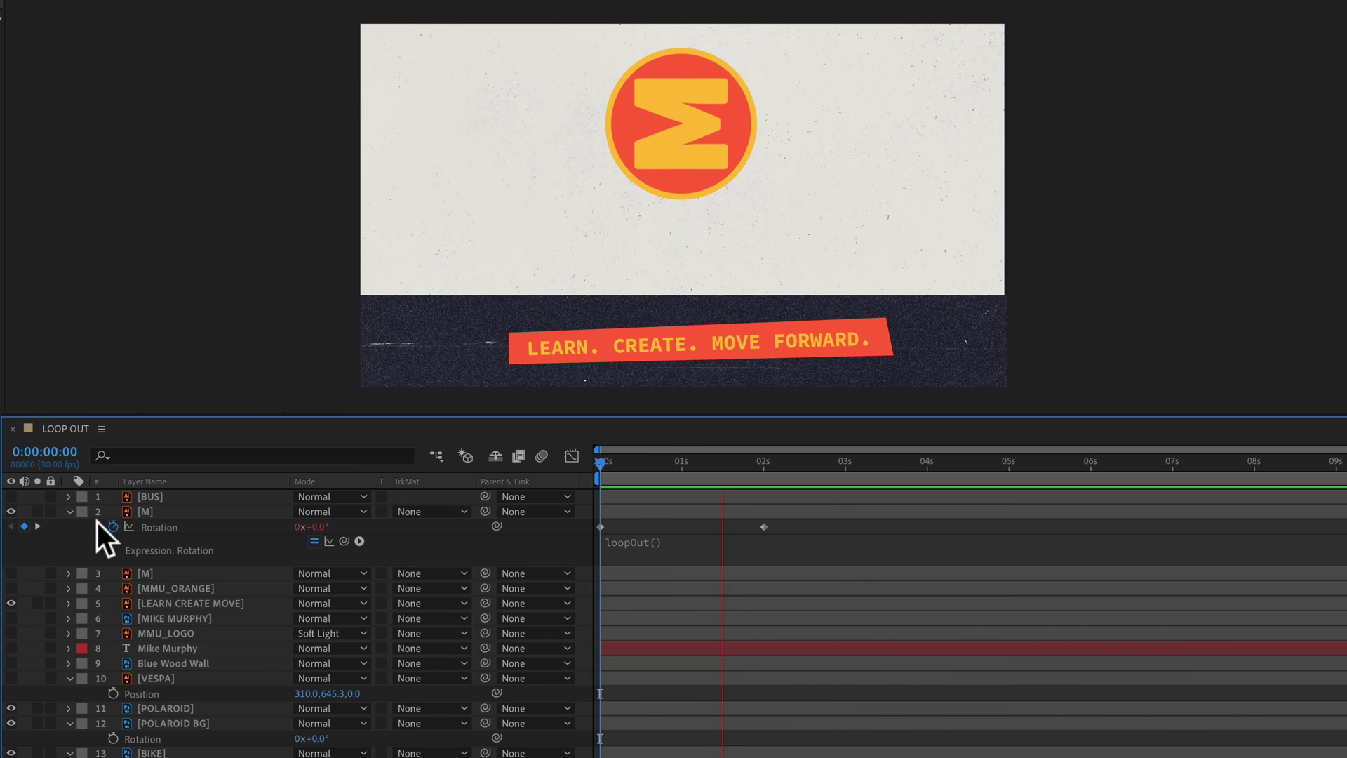
key(space)
drag(764, 526, 928, 526)
- Delete the extra Rotation keyframe and reveal the M layer's loopOut() expression
key(Delete)
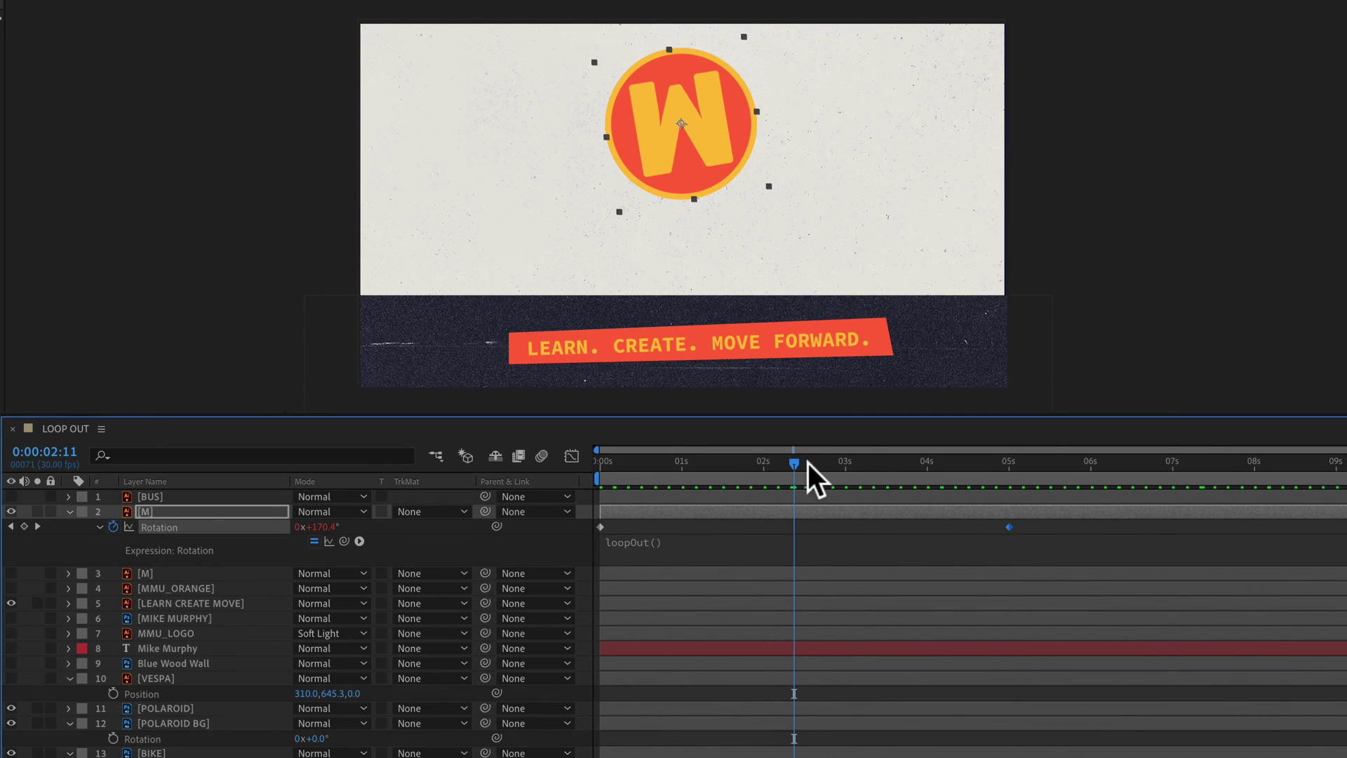
key(space)
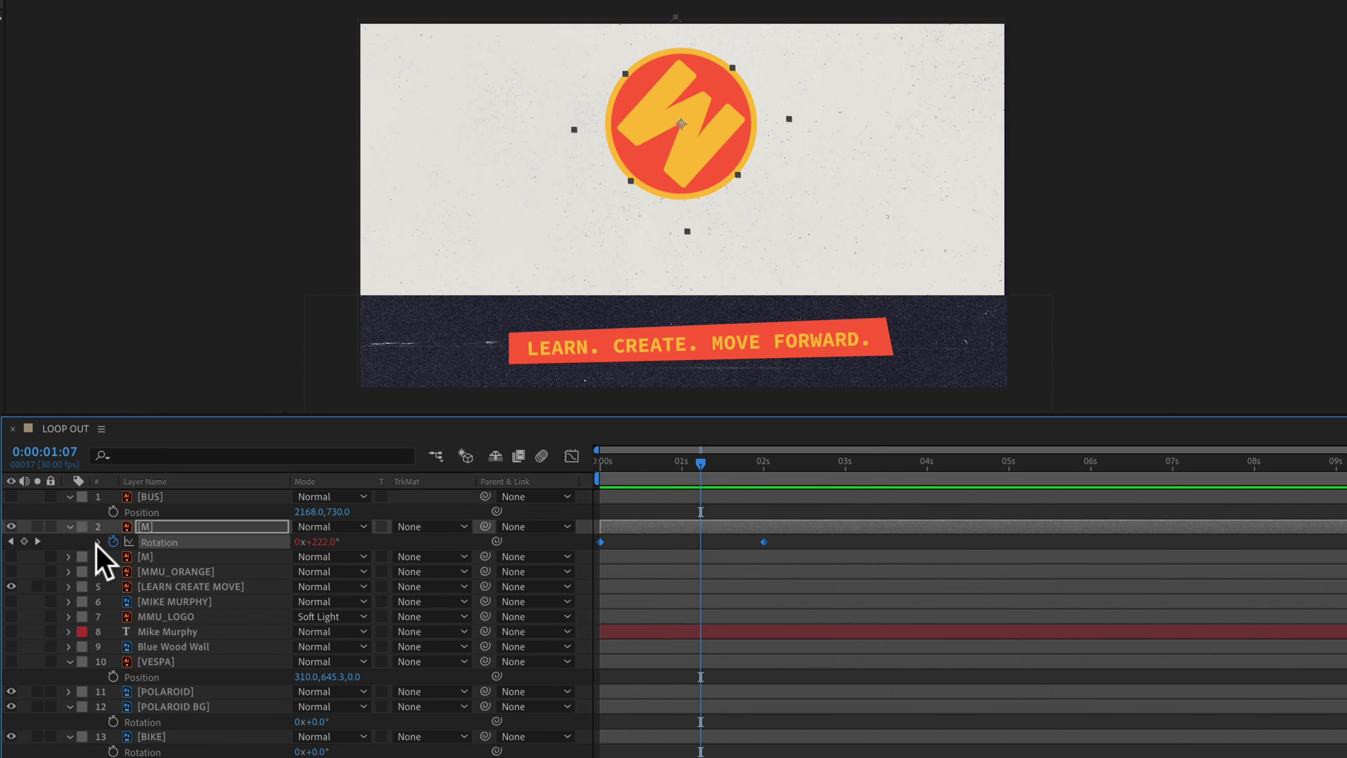
key(ctrl+z)
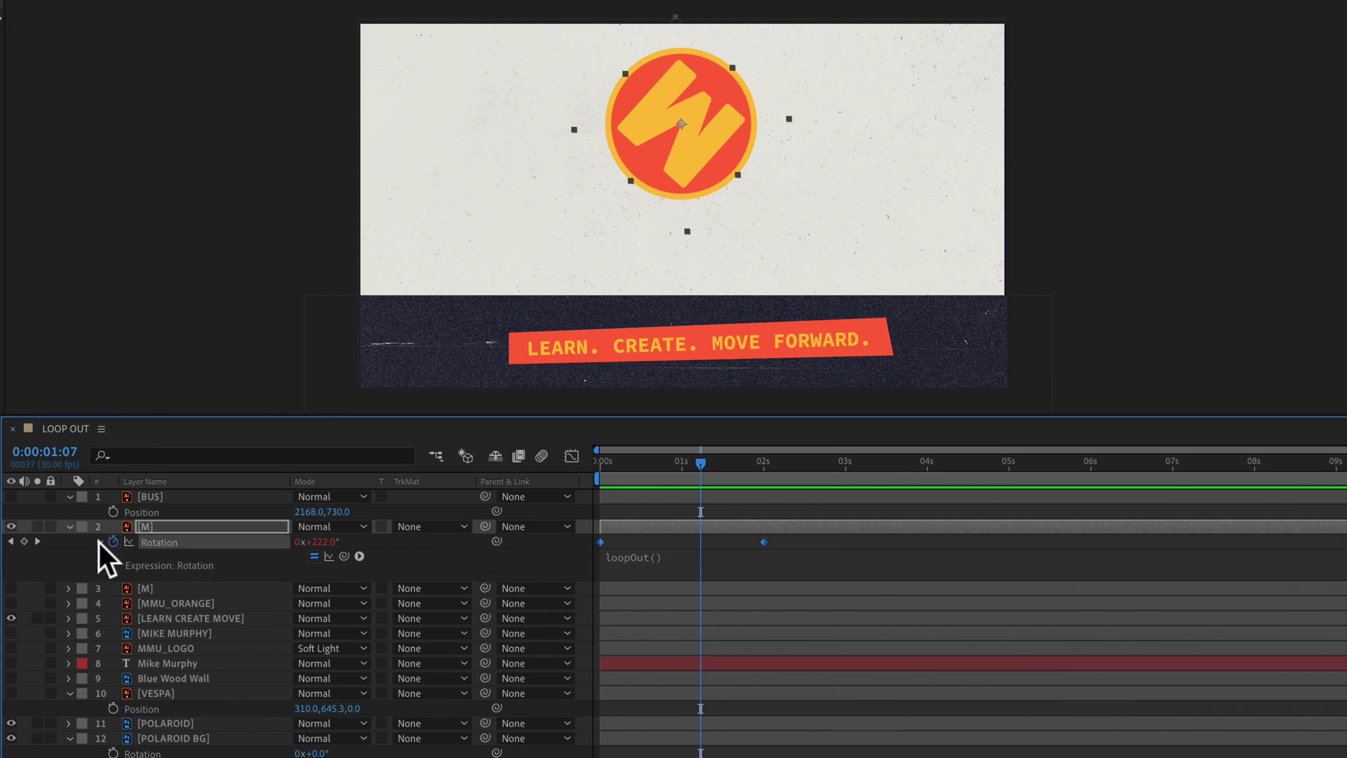
click(628, 555)
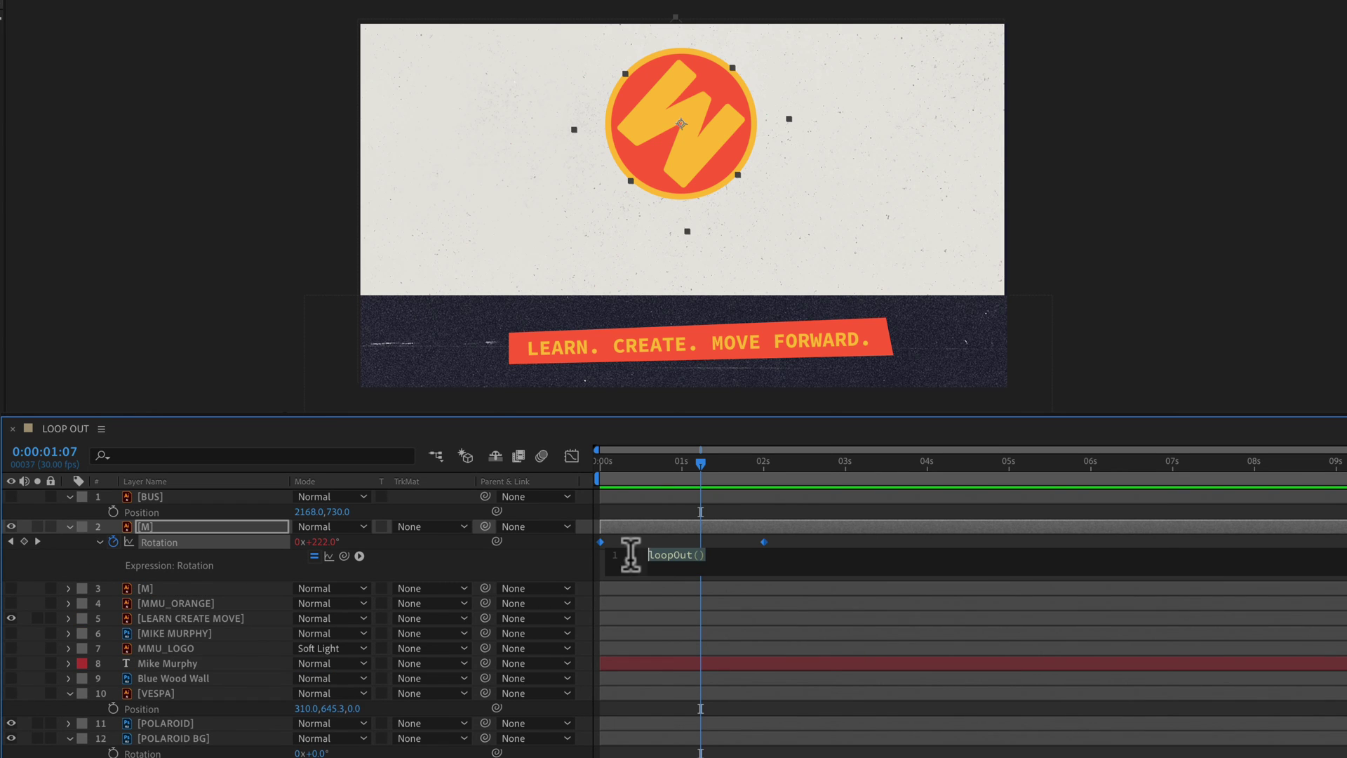
click(532, 562)
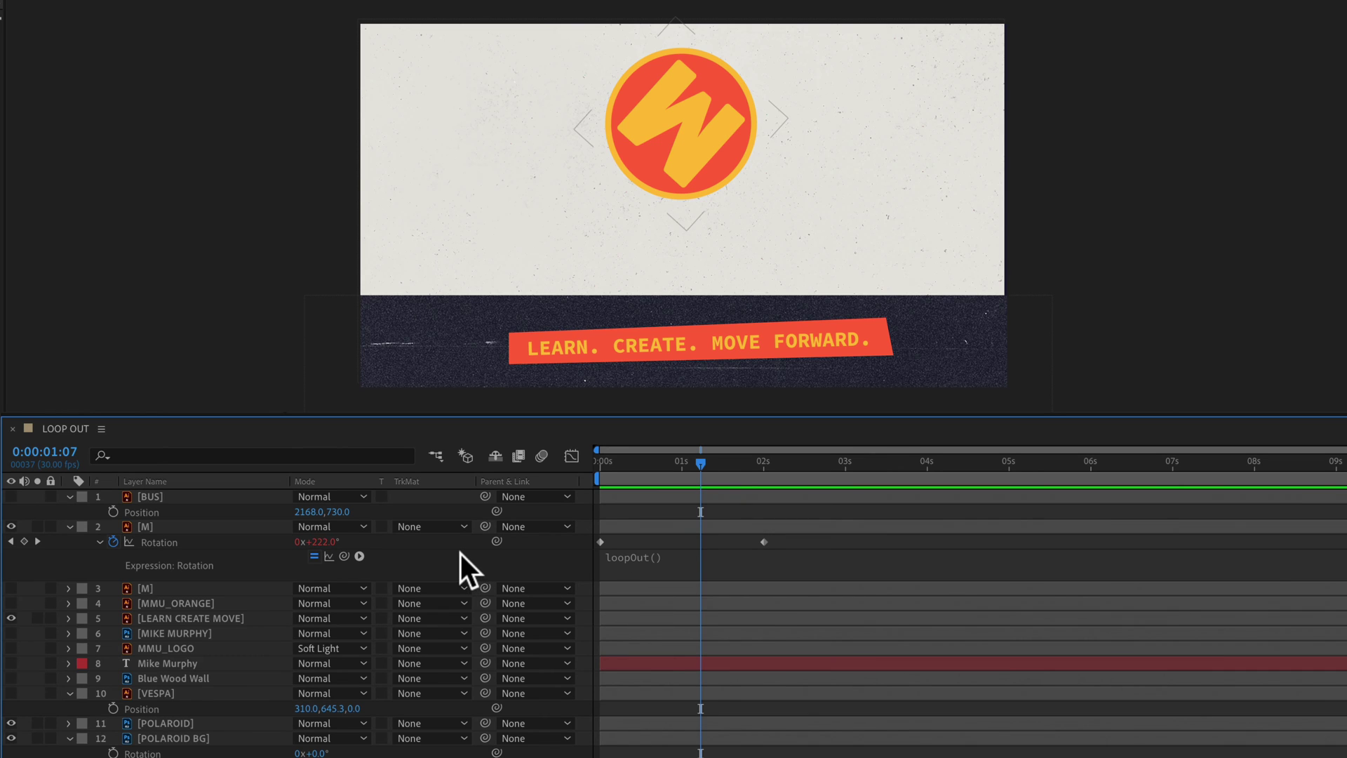
- Remove the loopOut() expression from Rotation and make the BUS layer visible
key(alt)
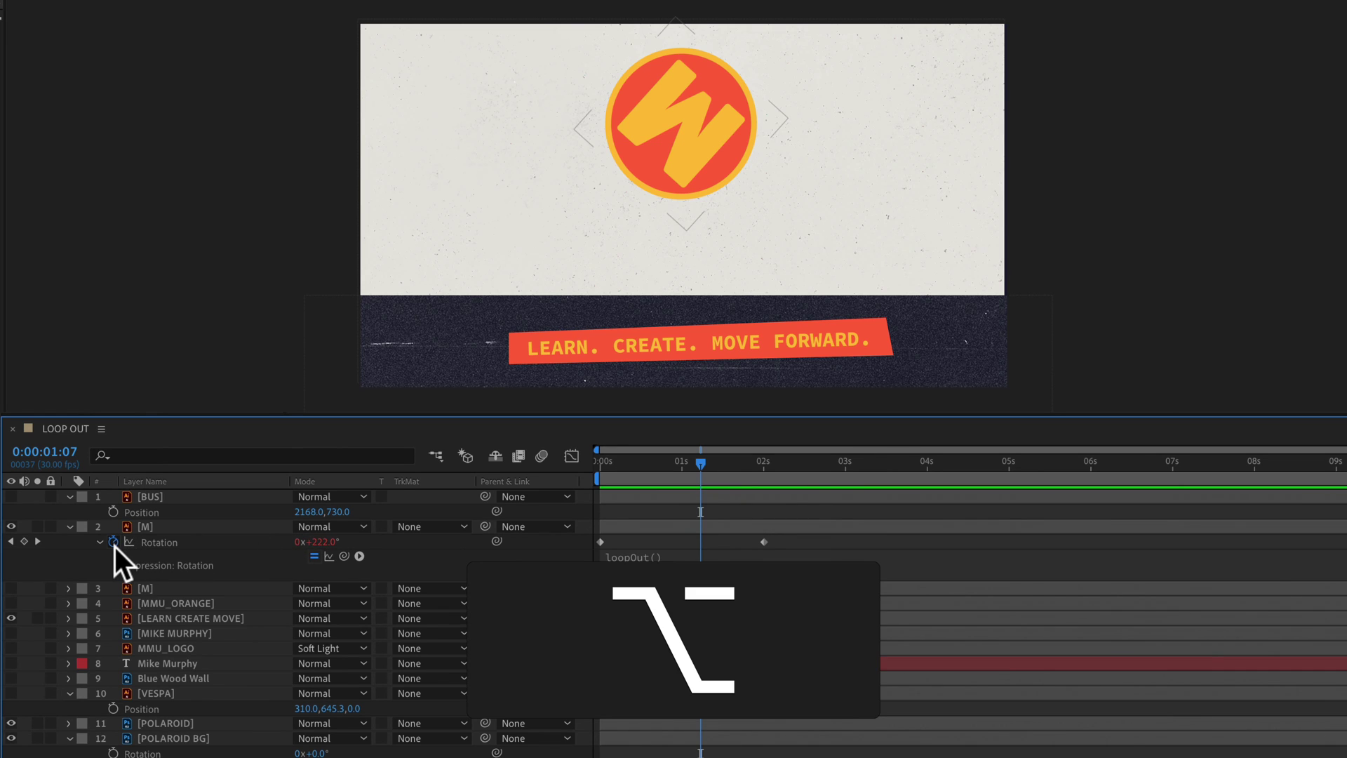
alt+click(114, 542)
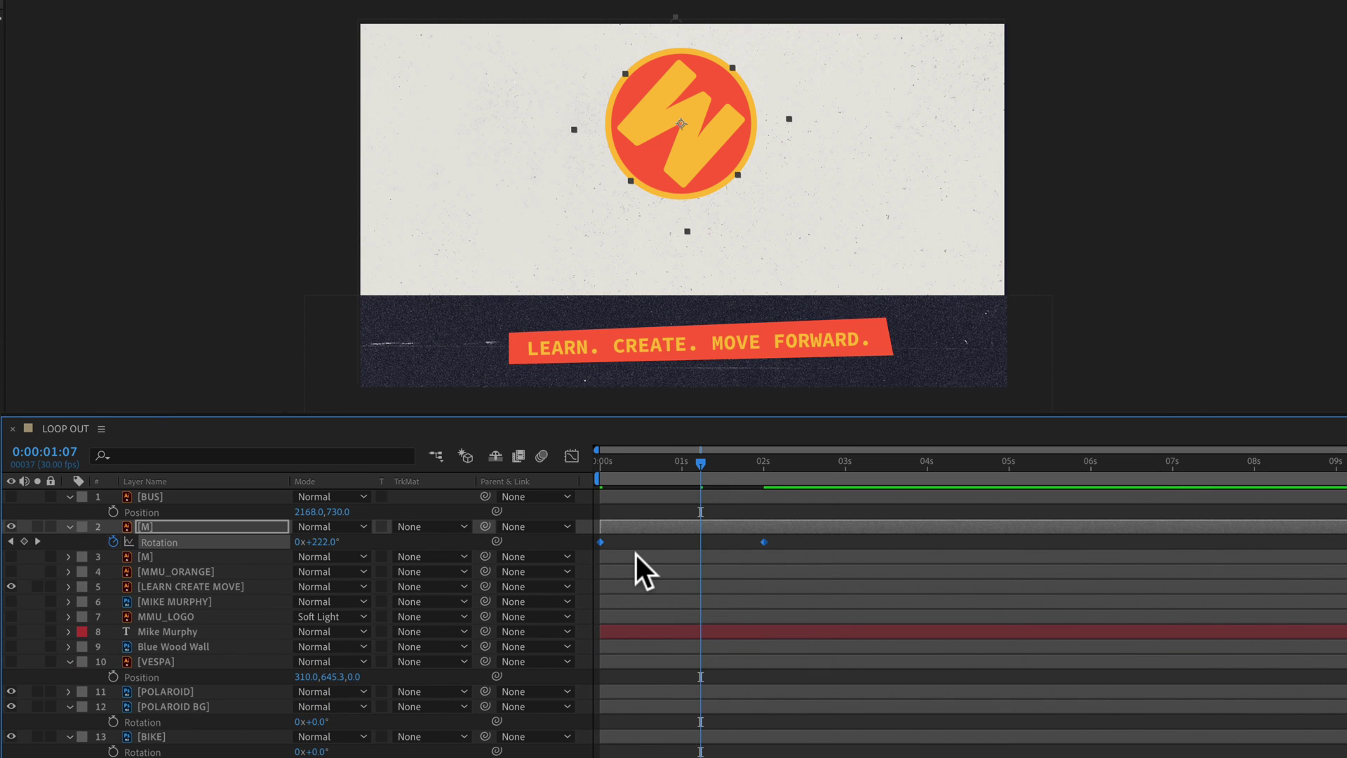
click(9, 497)
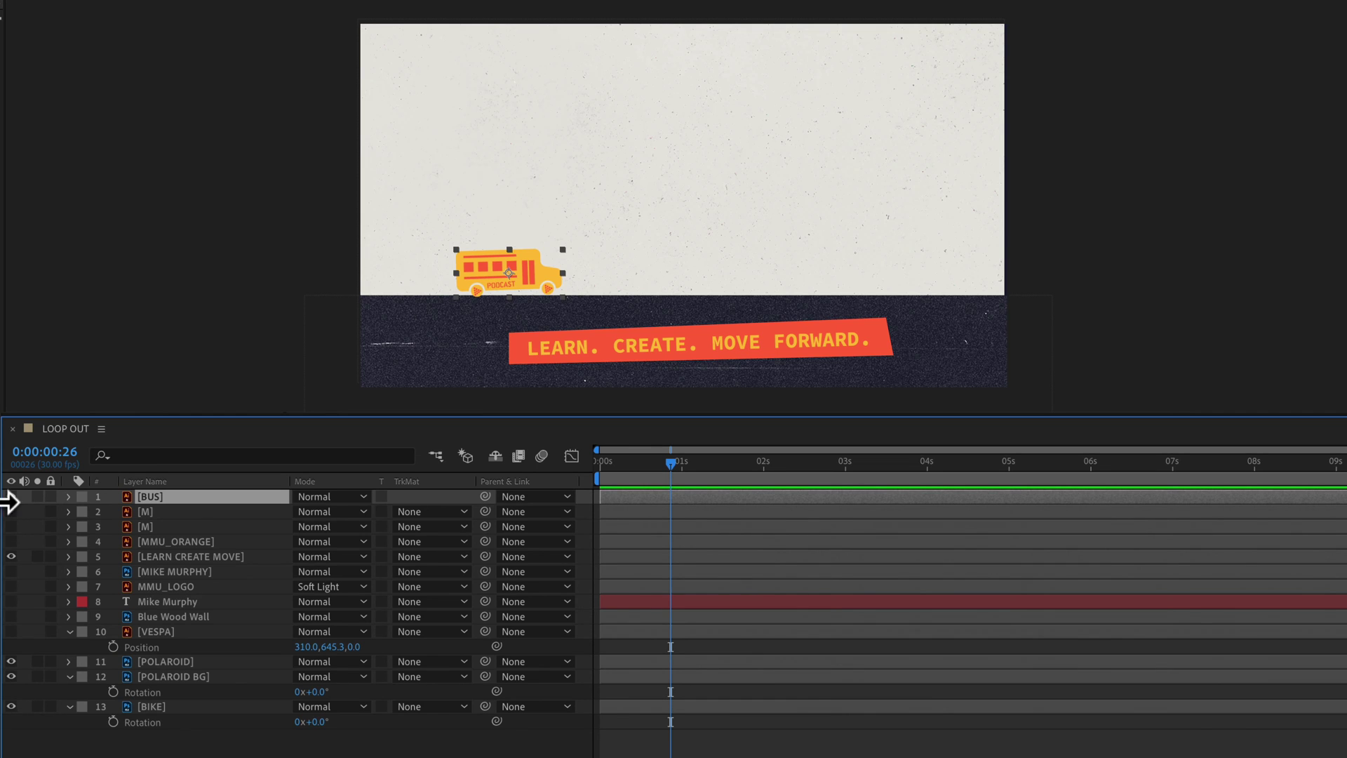
- Keyframe the BUS Position off-left at 0s, in frame at 2s, past the right edge at 4s, then preview
key(Home)
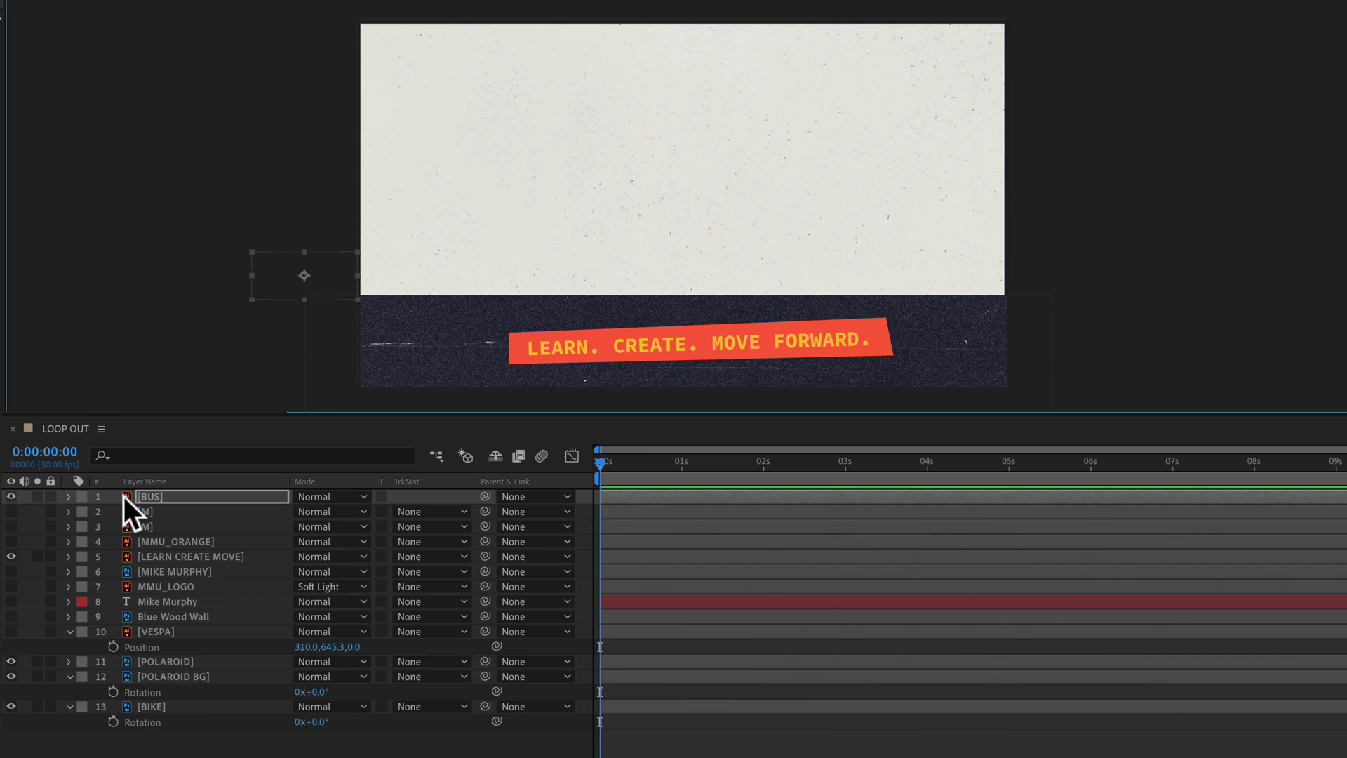
key(p)
click(114, 512)
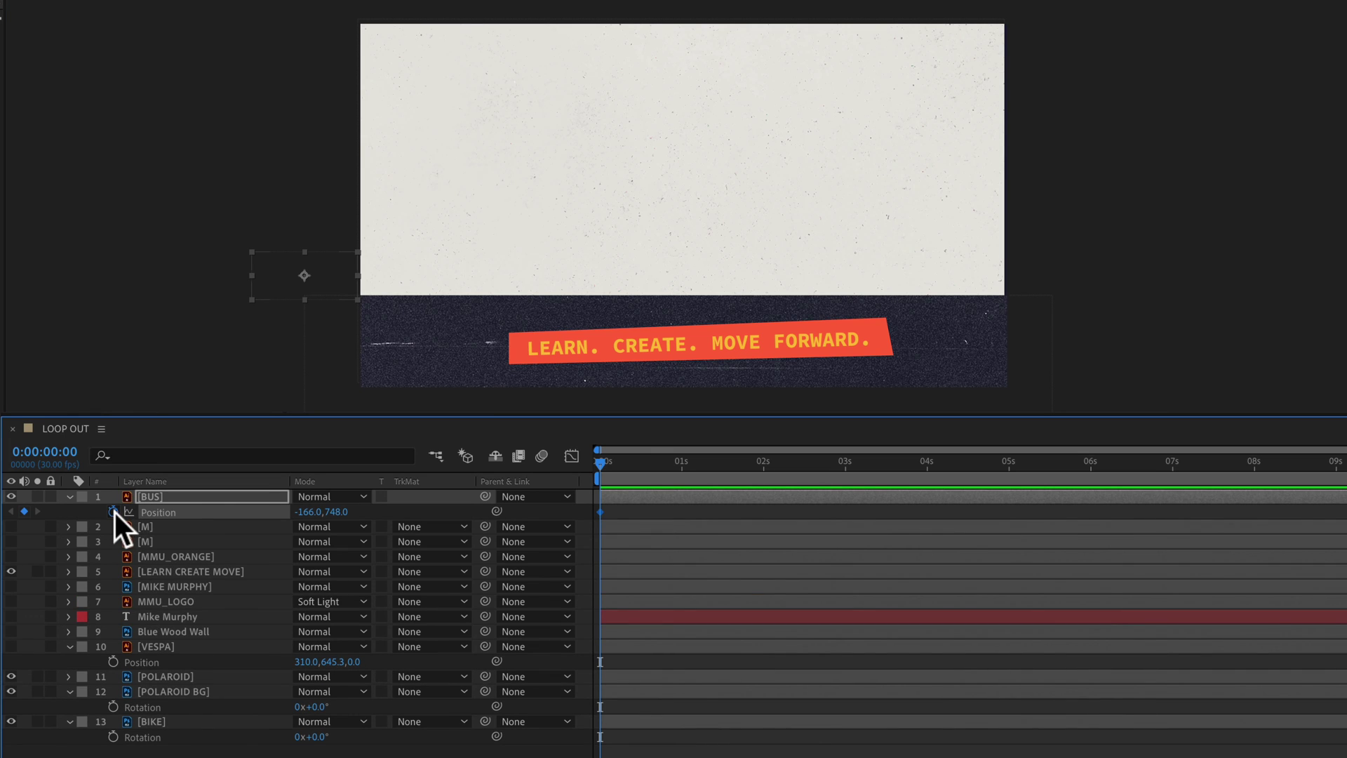
drag(604, 459, 764, 462)
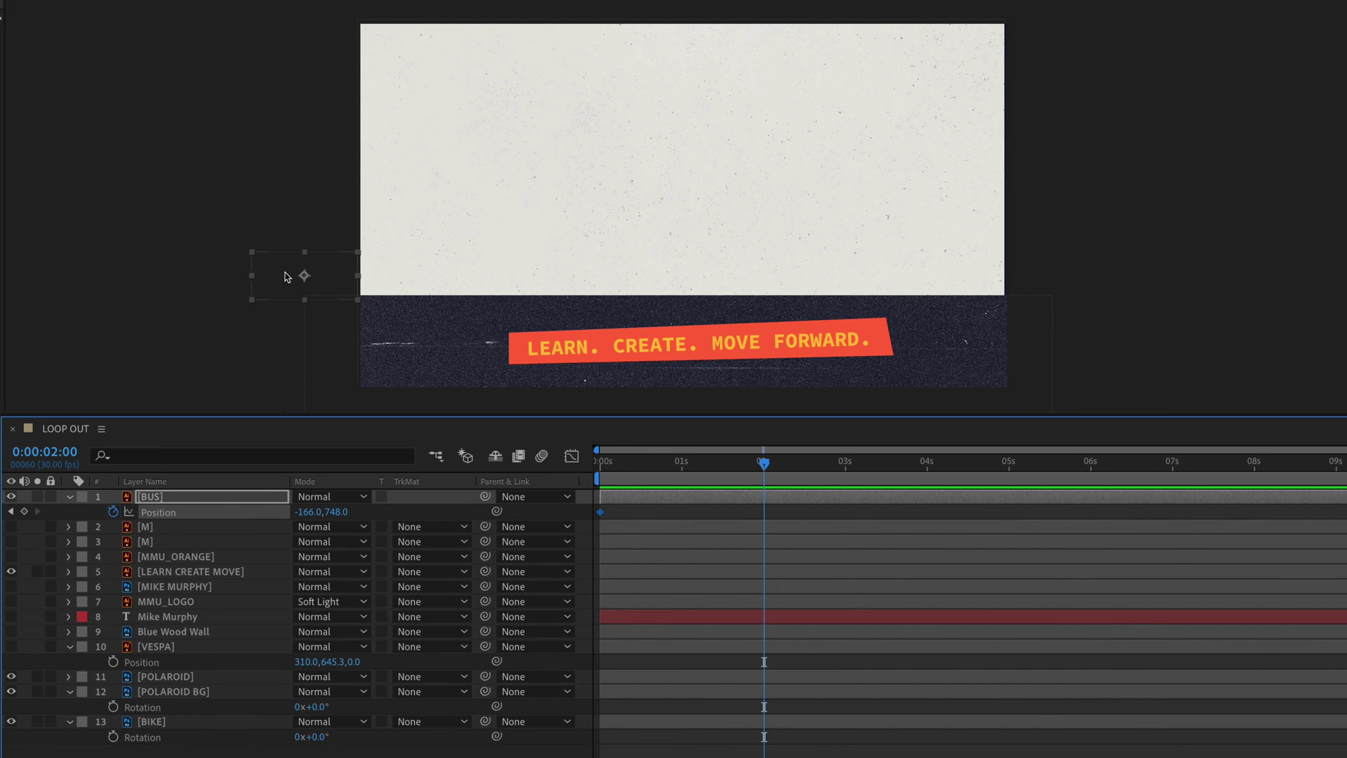
drag(289, 274, 627, 272)
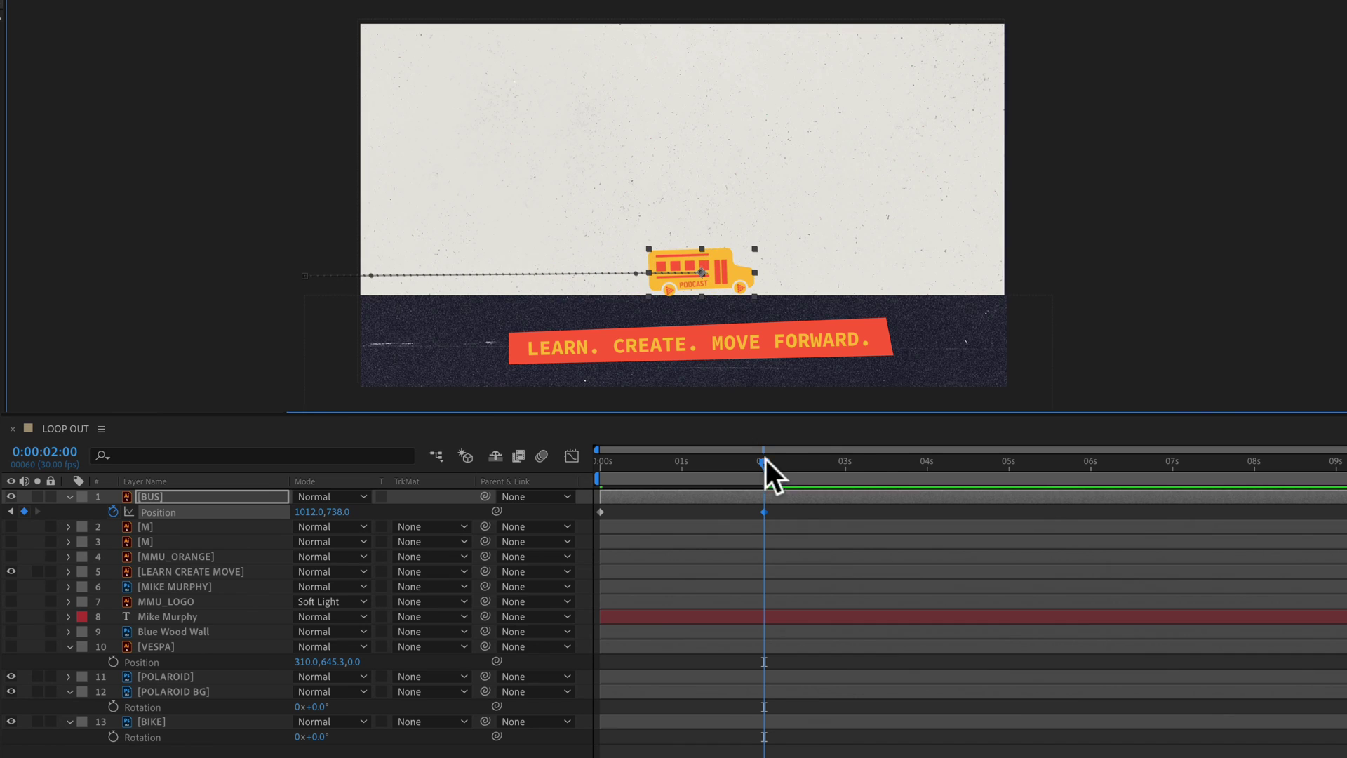
drag(765, 459, 927, 461)
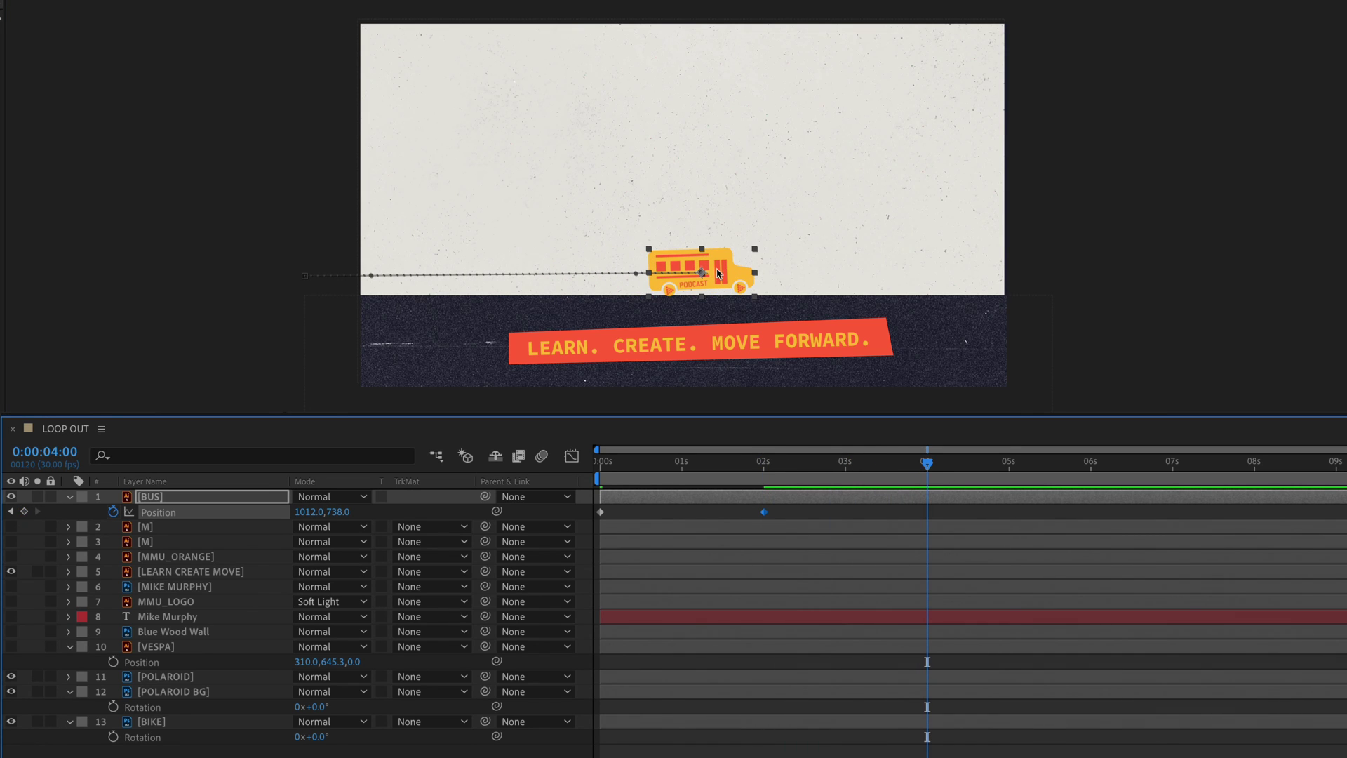
drag(724, 274, 1051, 267)
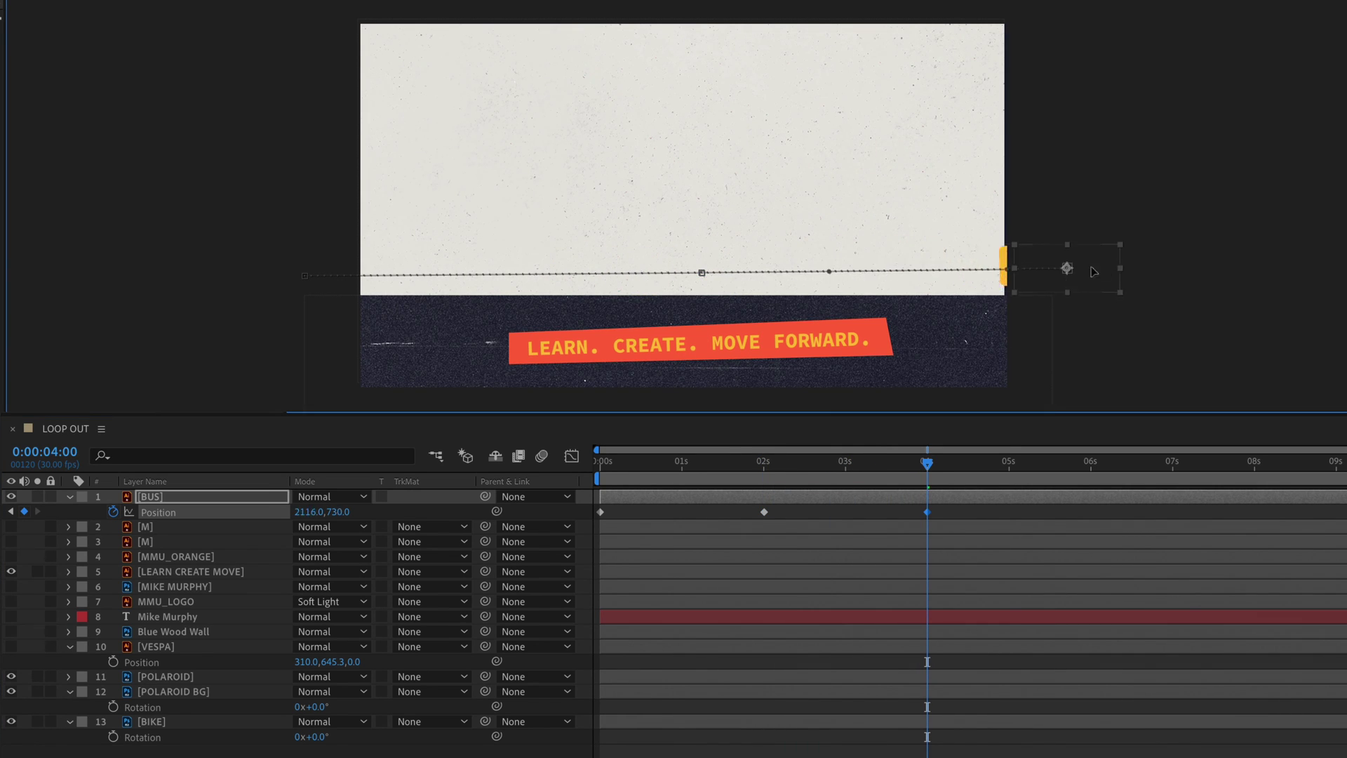
drag(927, 461, 565, 468)
key(space)
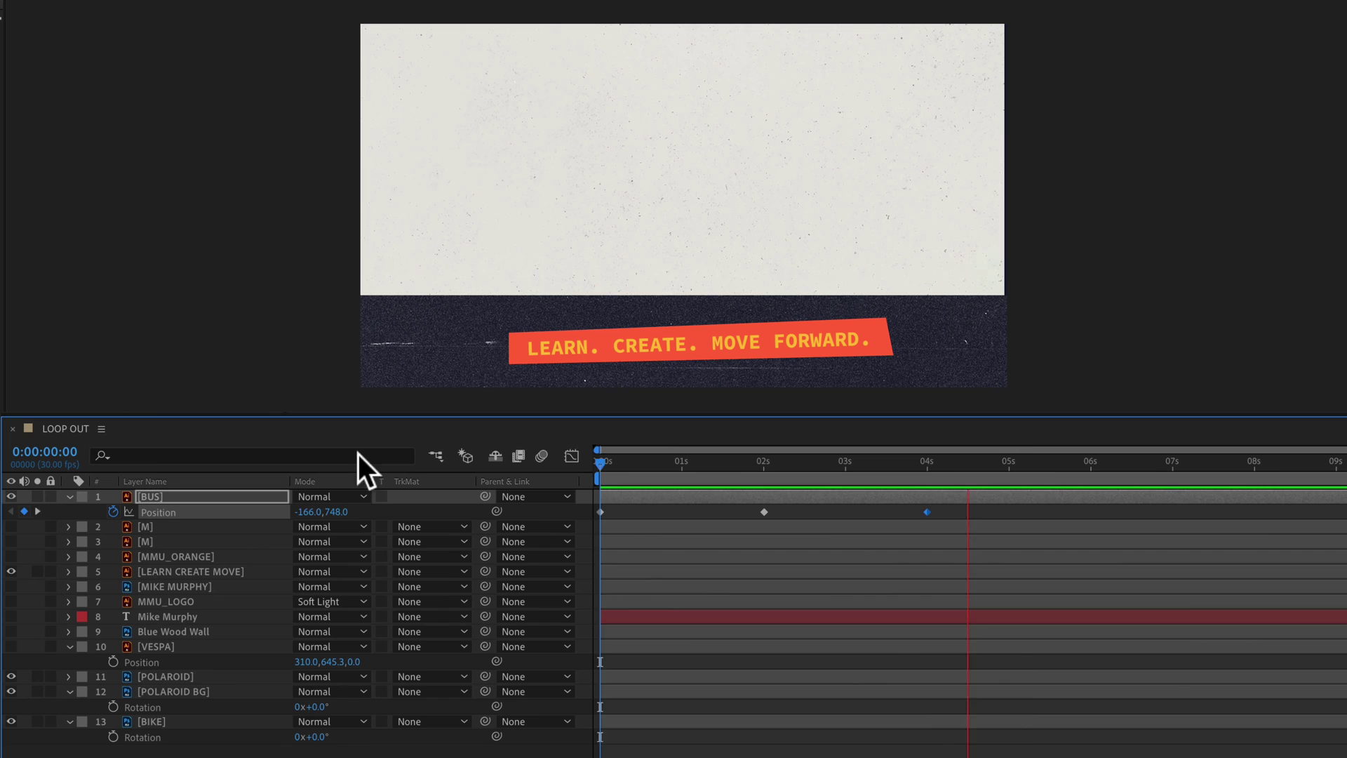
- Add and commit a loopOut() expression with empty parentheses on the BUS layer's Position
key(space)
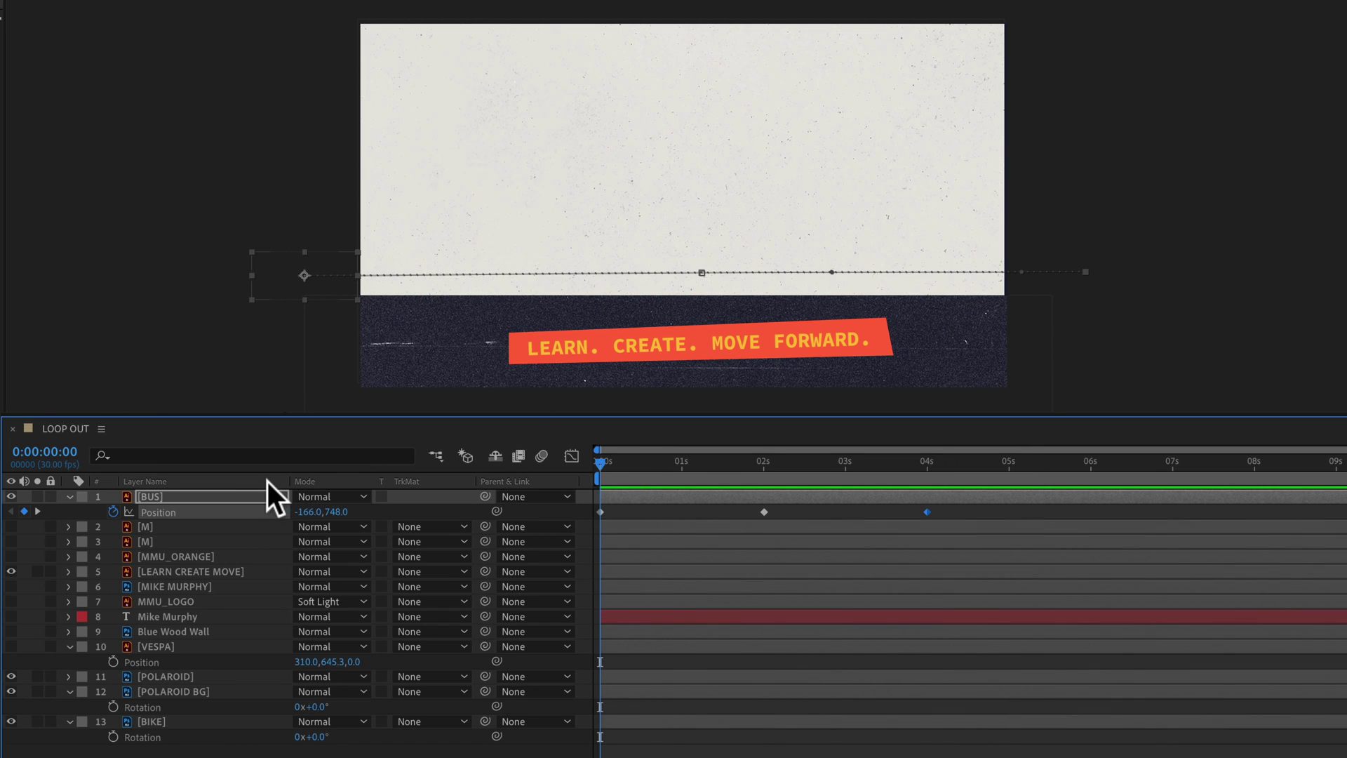
alt+click(114, 513)
text(l)
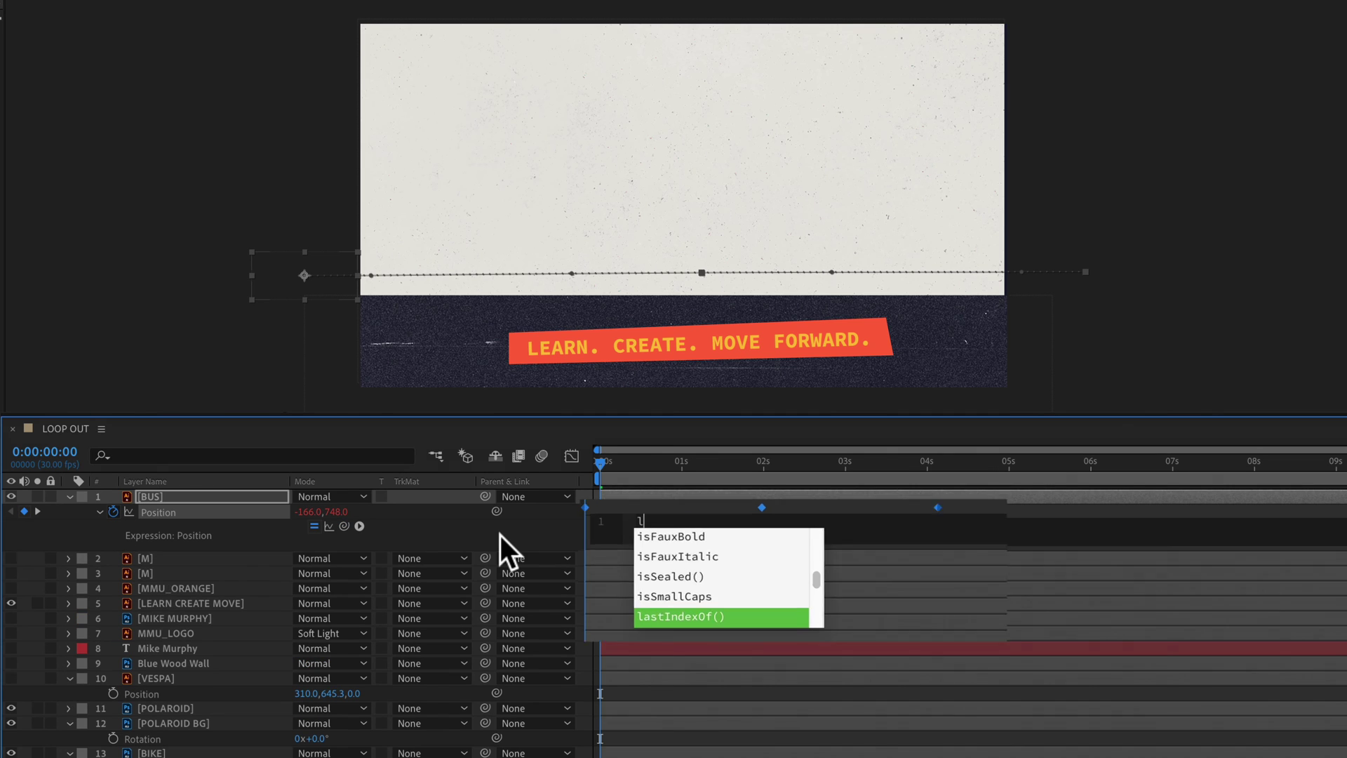
text(oop)
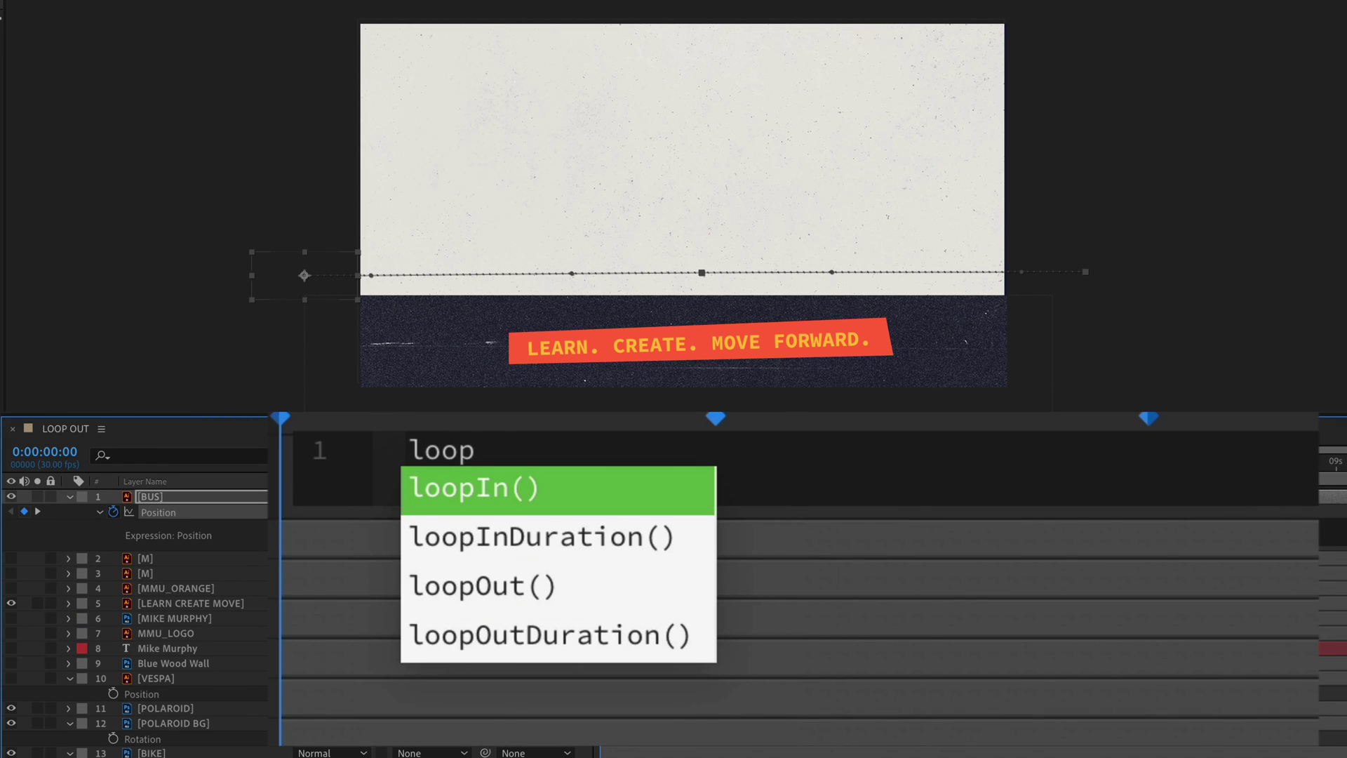
text(Out)
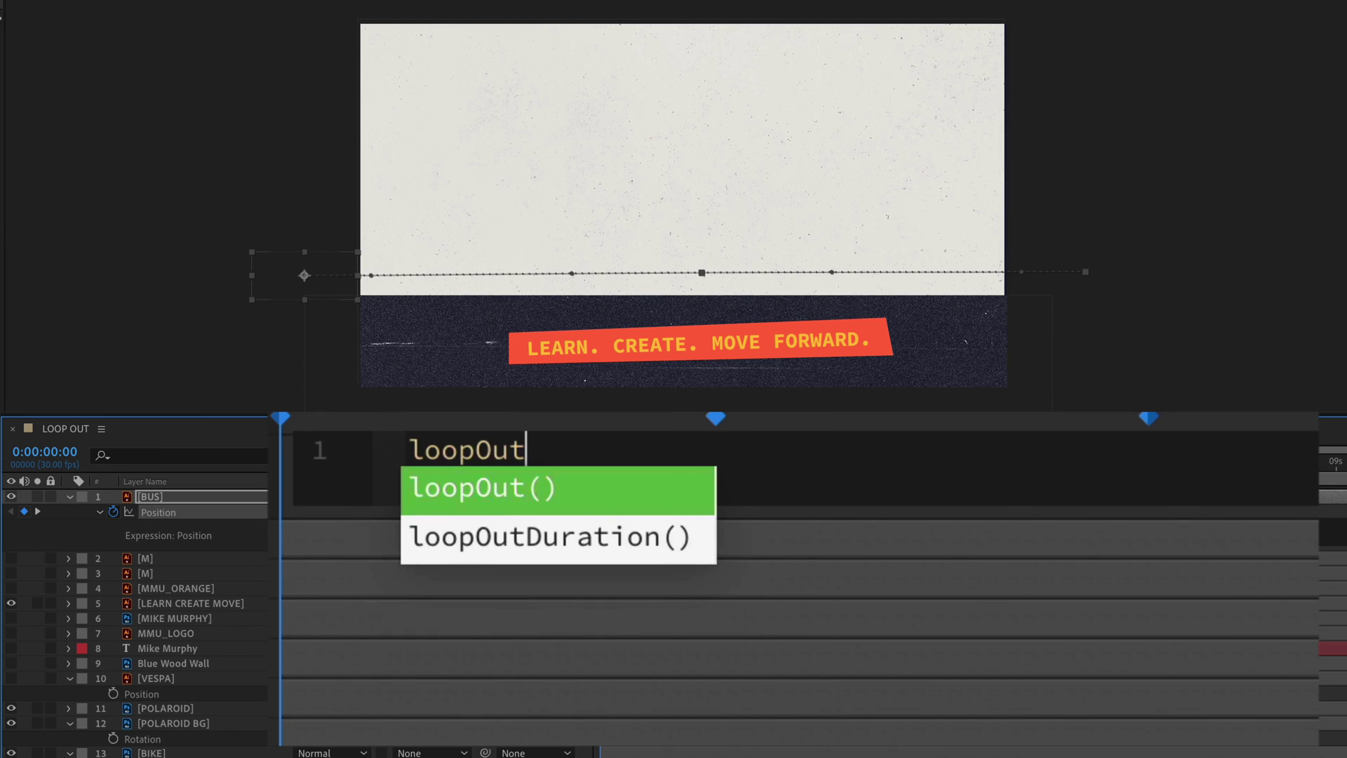
key(Return)
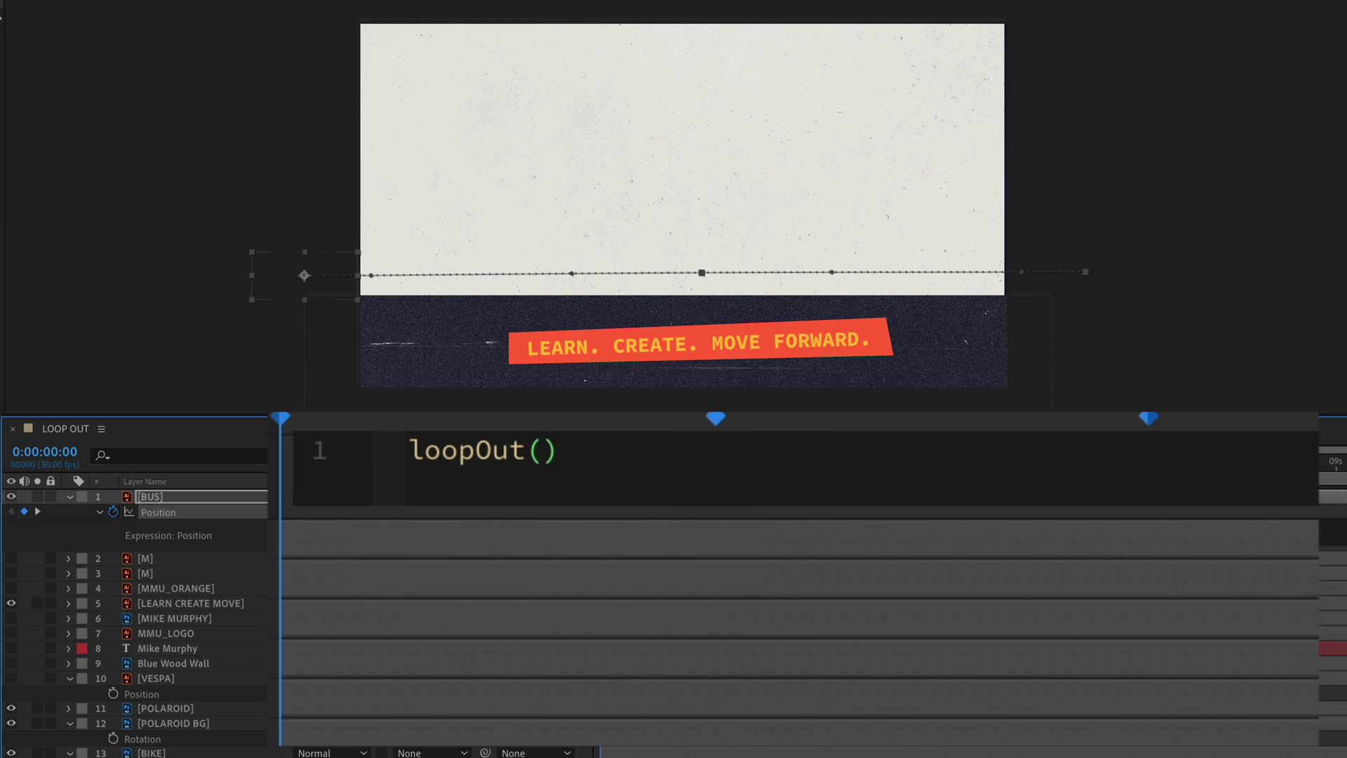
text("cycld)
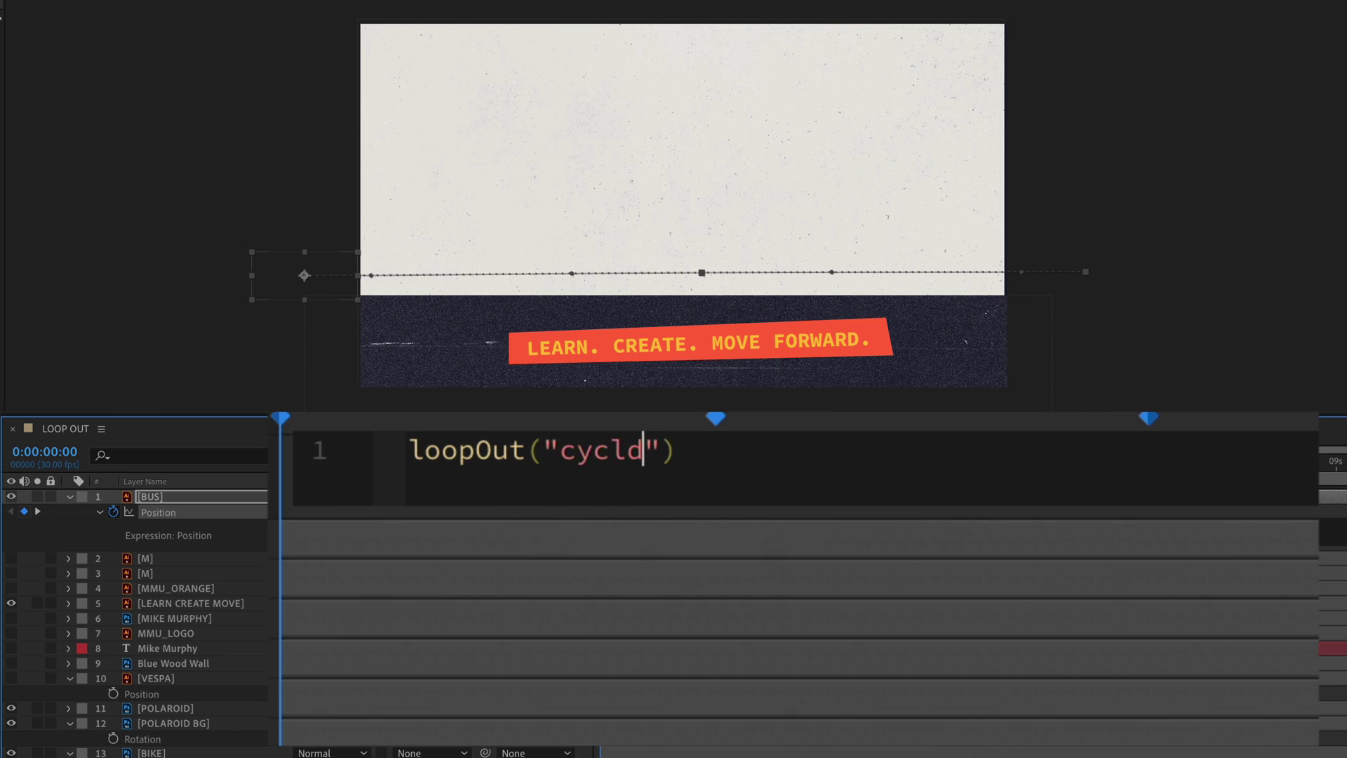
key(BackSpace)
key(BackSpace)
key(BackSpace)
key(BackSpace)
key(BackSpace)
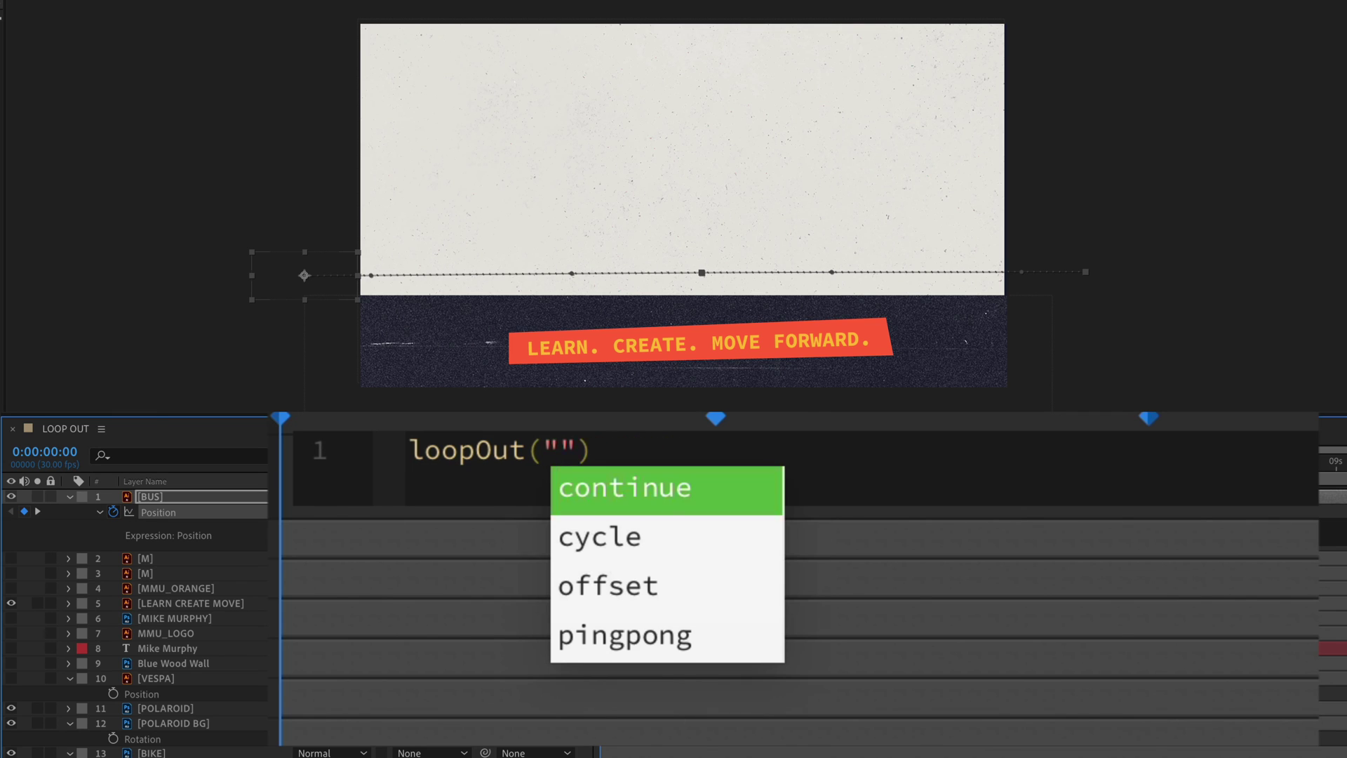
key(BackSpace)
key(BackSpace)
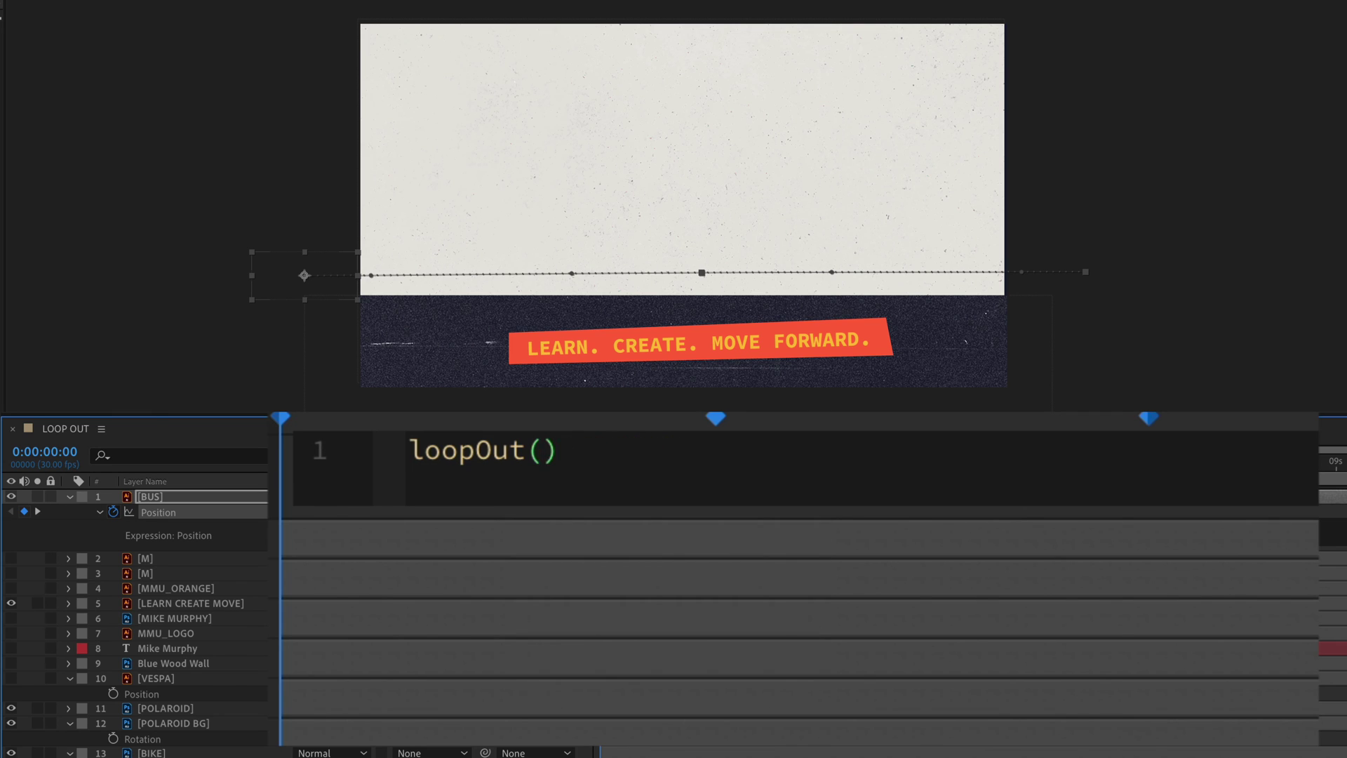
click(625, 495)
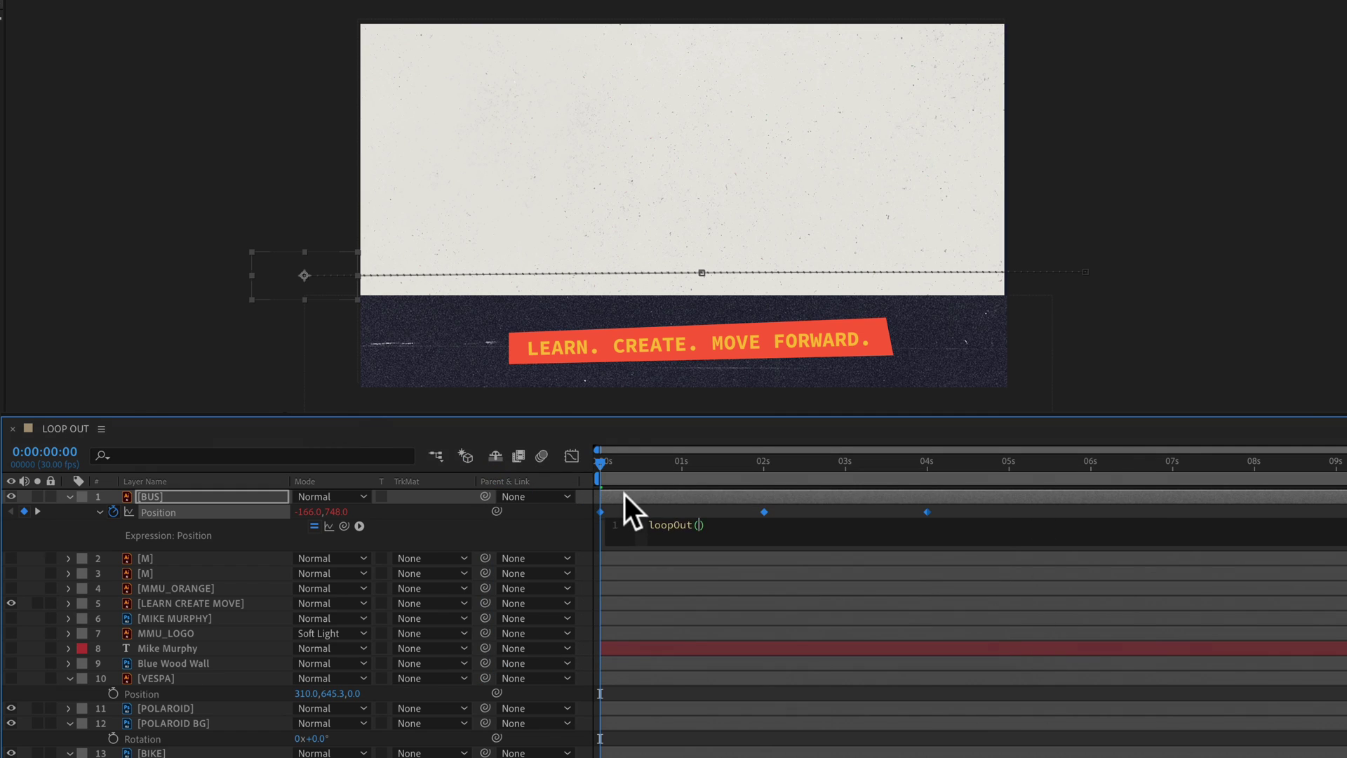
- Preview the composition to watch the bus drive across the frame repeatedly
key(space)
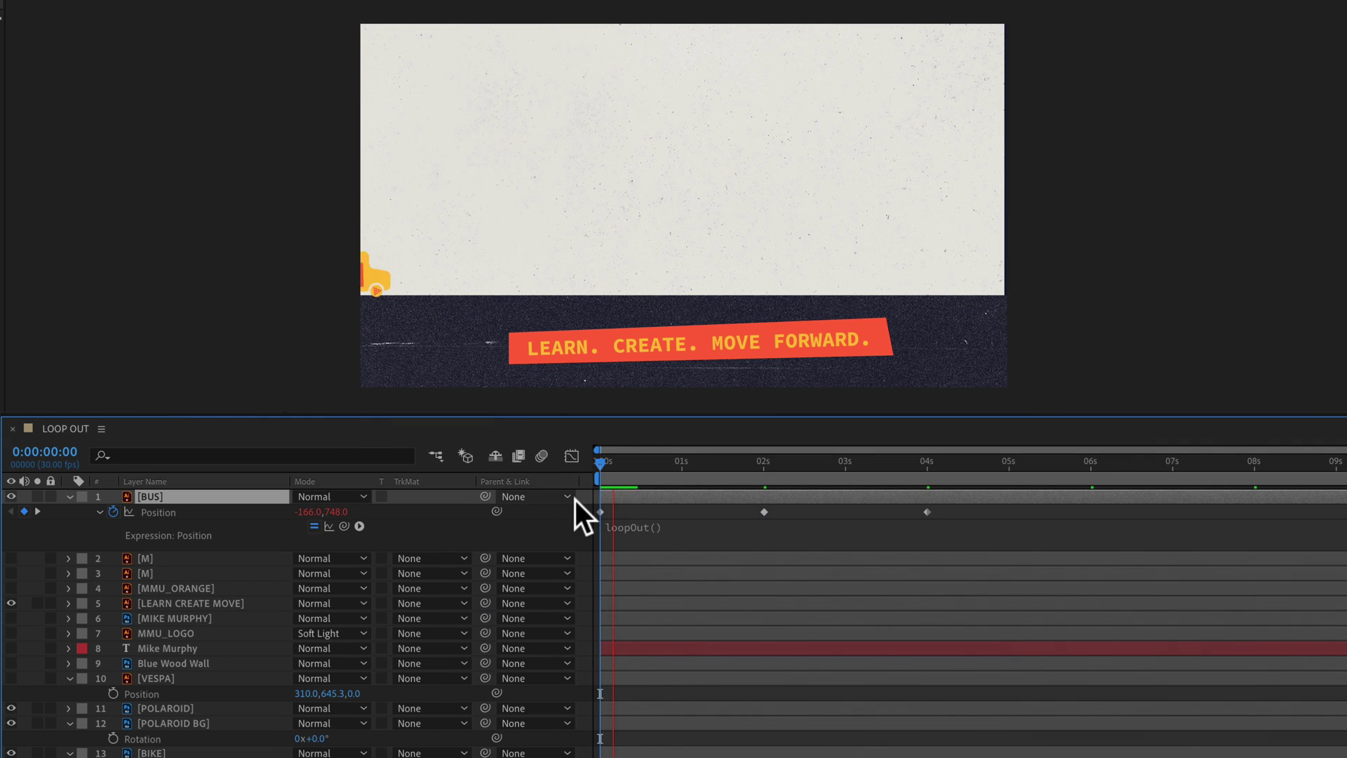